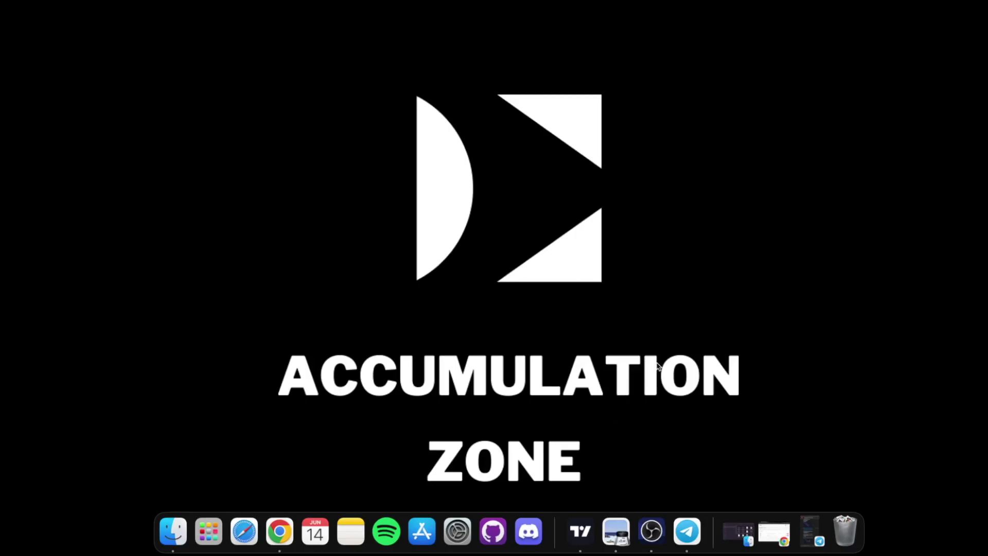
# Switch to the YouTube desktop to browse the TradeIQ channel's latest videos in the tradeiq results
pyautogui.hotkey('ctrl', 'Right')
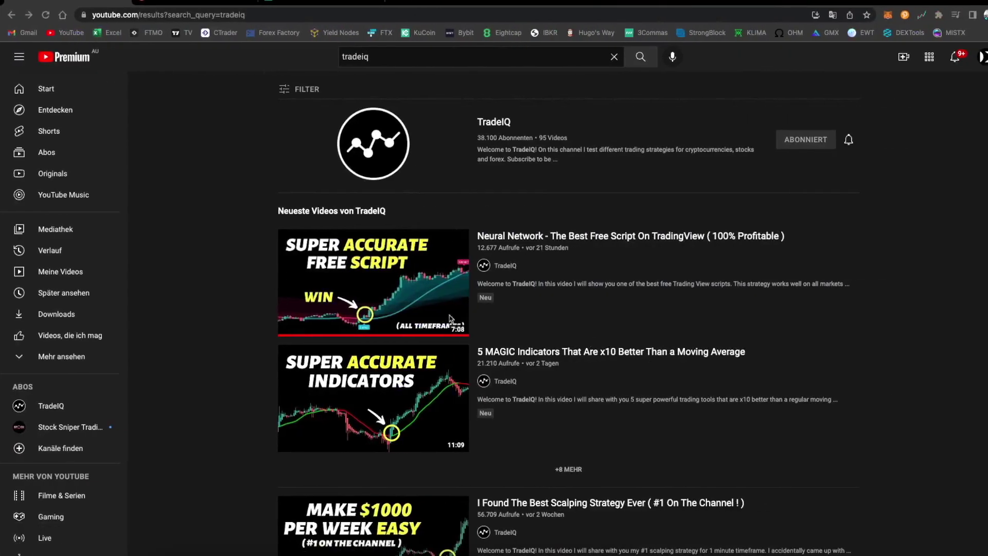
pyautogui.moveTo(544, 249)
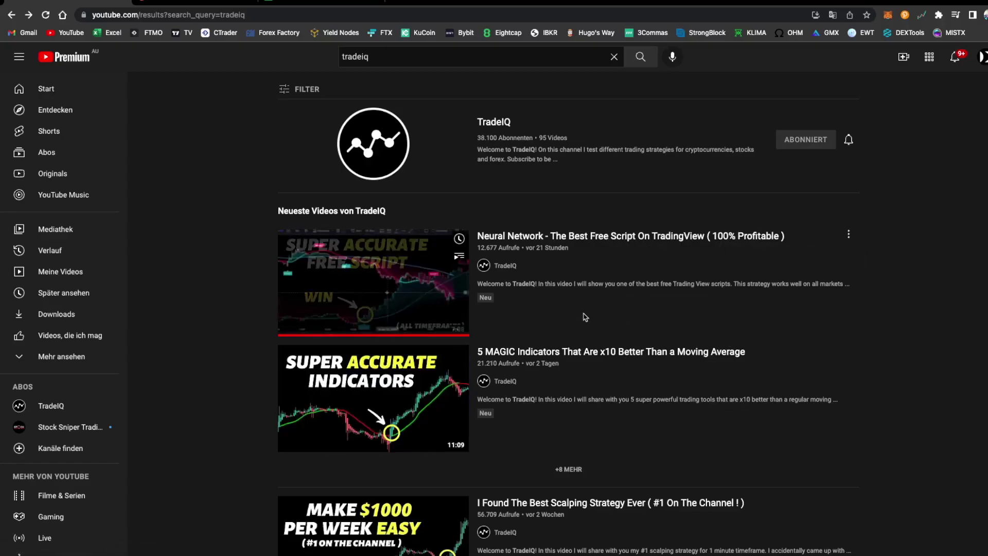
# Switch to the TradingView ETHUSDT 5-minute chart and zoom out
pyautogui.hotkey('ctrl', 'Right')
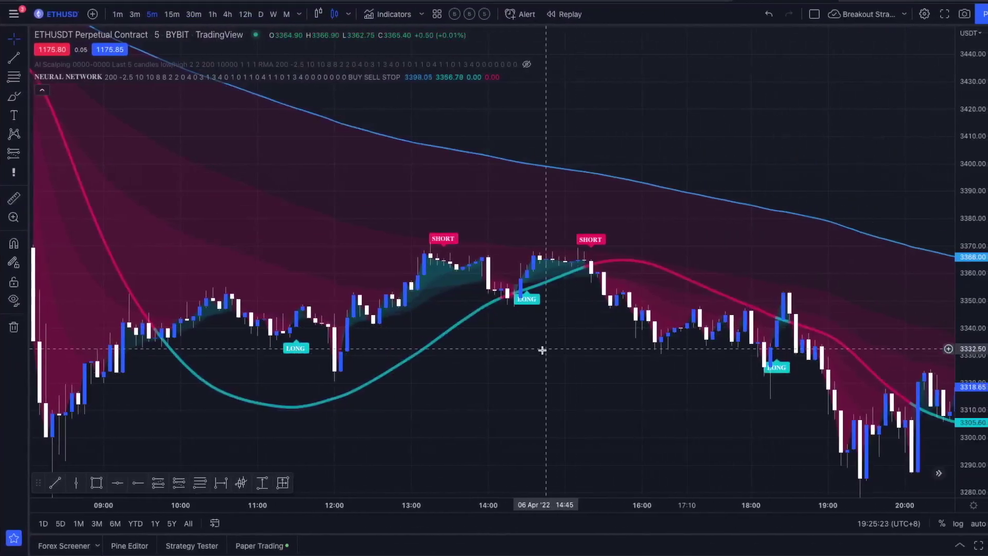
pyautogui.scroll(-3, 412, 257)
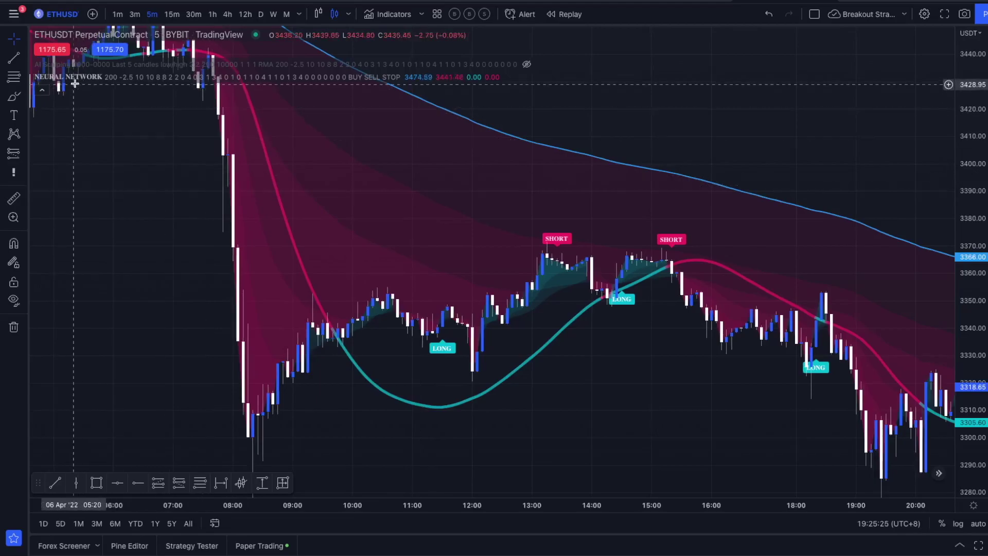
pyautogui.moveTo(79, 81)
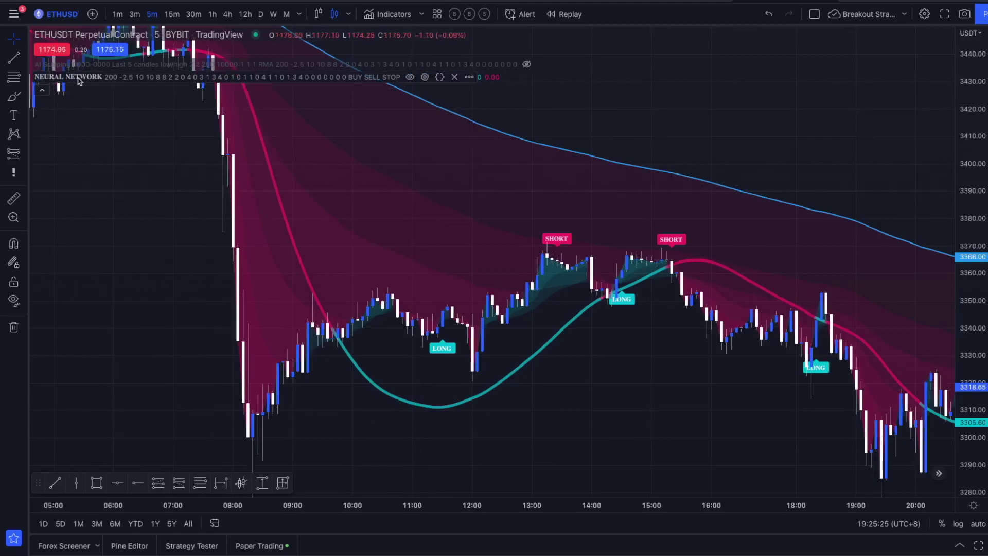
# Review the NEURAL NETWORK indicator's Style settings and close them without changes
pyautogui.click(423, 77)
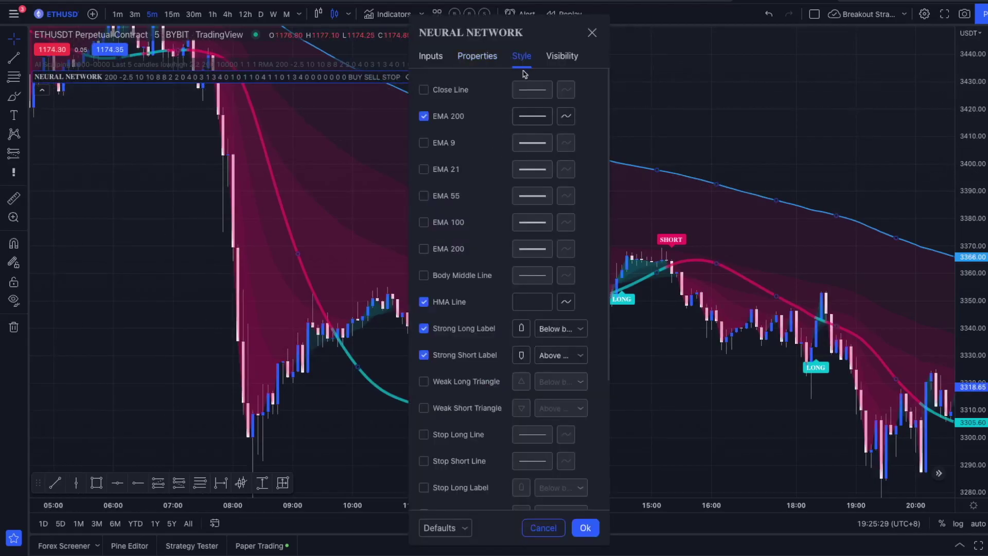
pyautogui.scroll(-3, 521, 241)
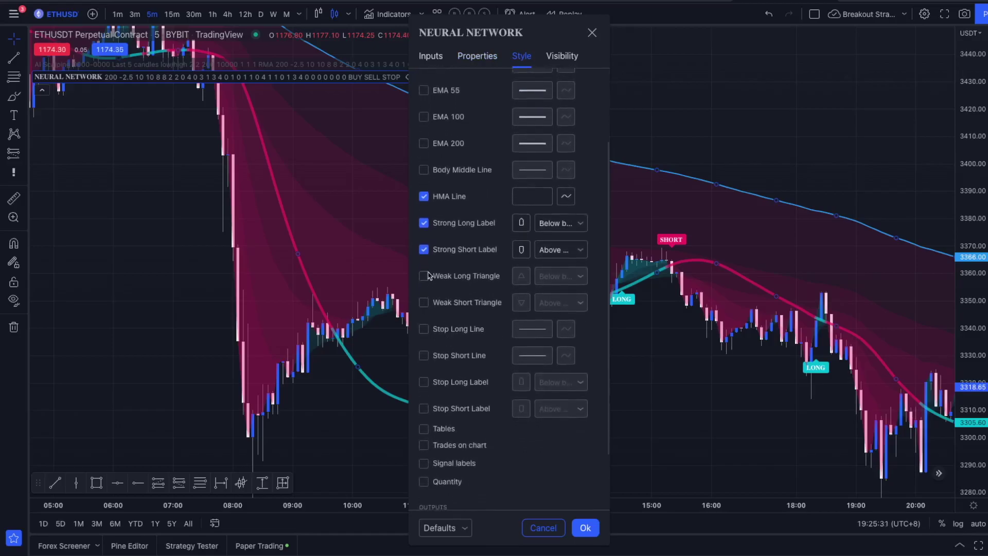
pyautogui.scroll(3, 432, 278)
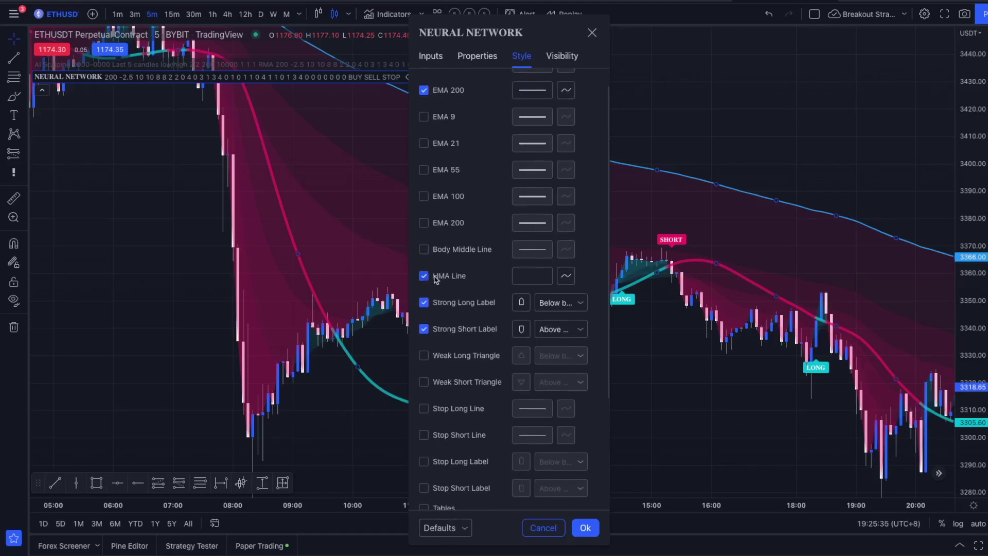
pyautogui.scroll(1, 437, 311)
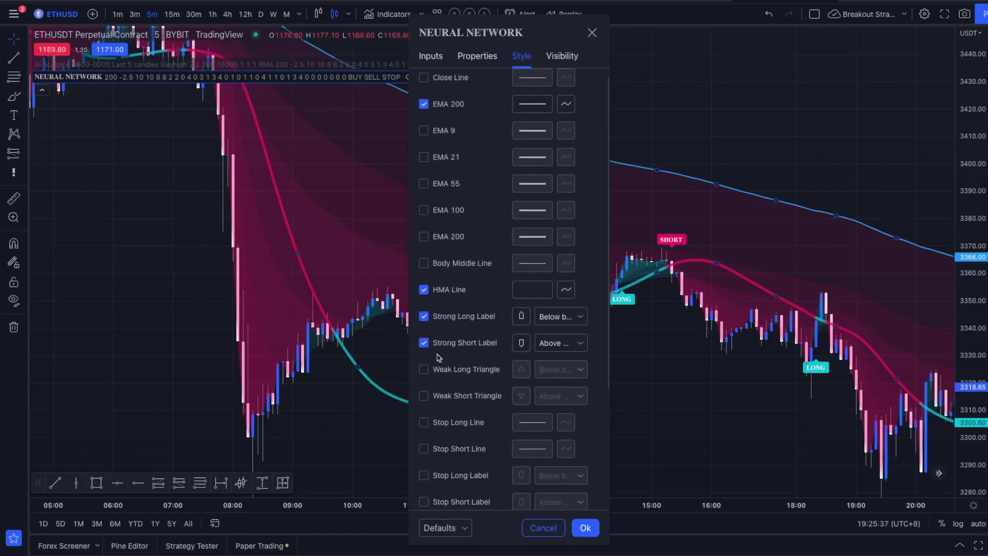
pyautogui.scroll(1, 522, 329)
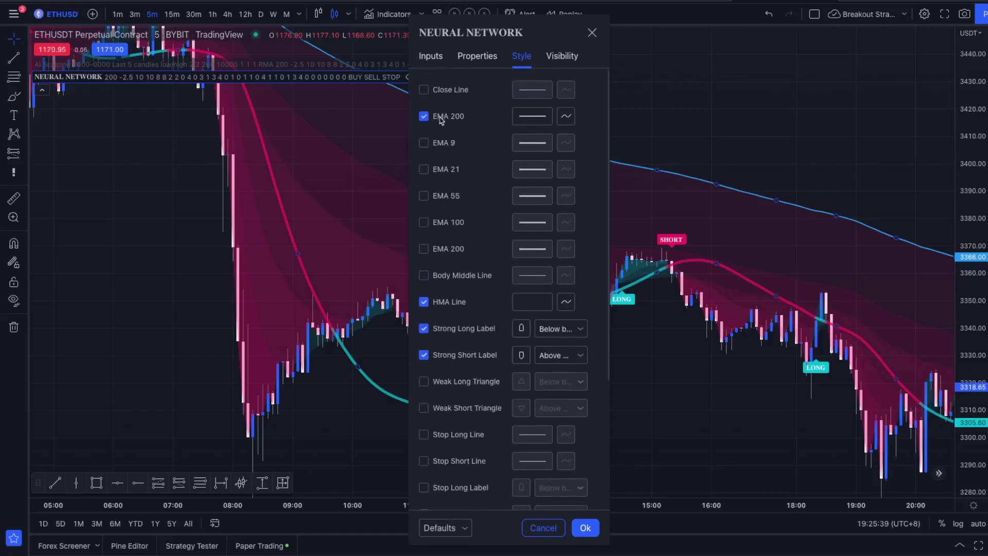
pyautogui.click(591, 33)
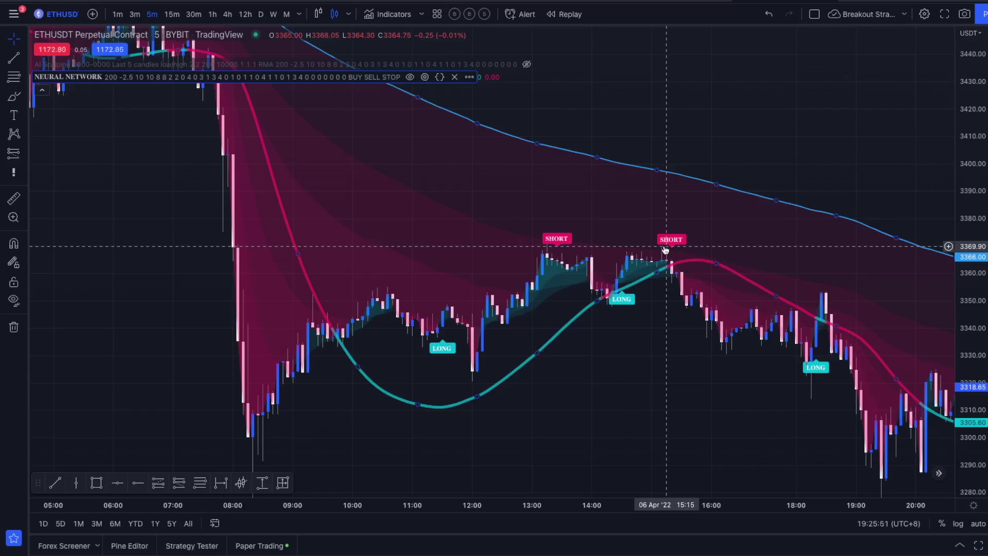
# Place a Short Position tool at the entry of the later SHORT signal around 15:25
pyautogui.scroll(3, 665, 249)
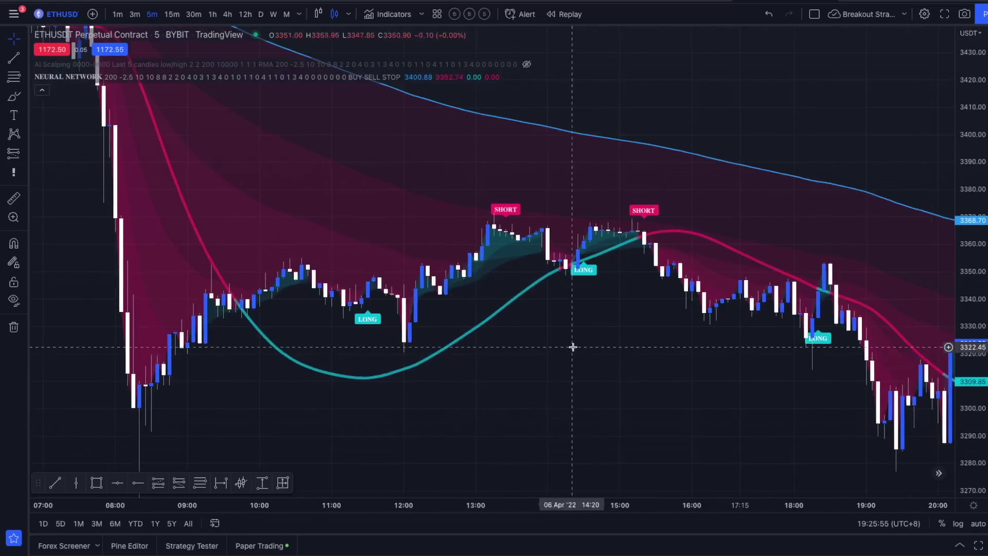
pyautogui.moveTo(571, 347); pyautogui.dragTo(470, 360)
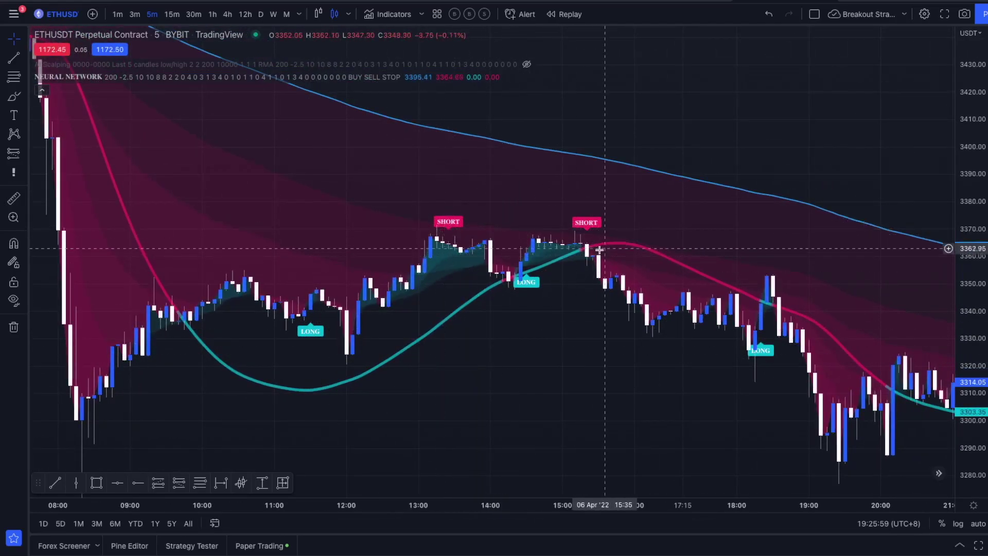
pyautogui.scroll(1, 565, 263)
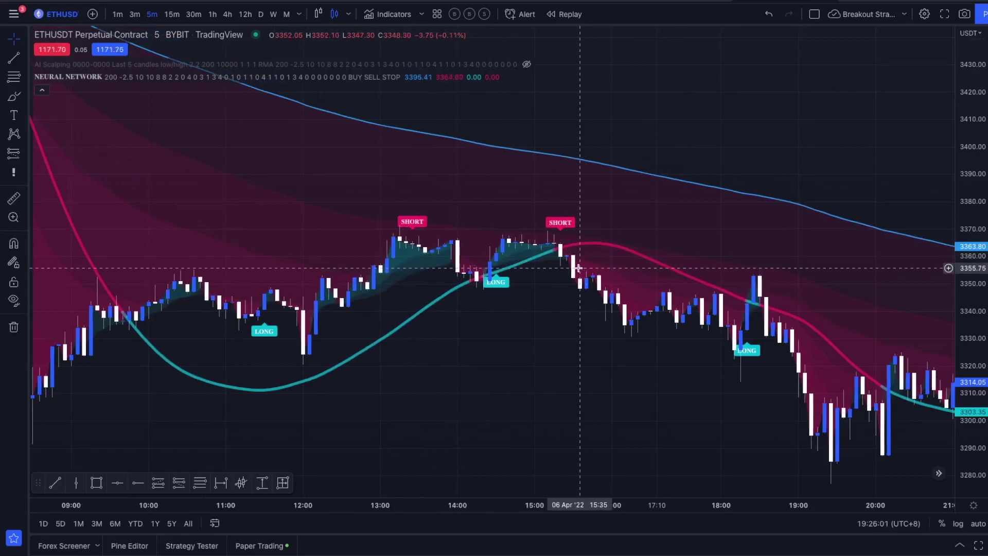
pyautogui.scroll(1, 579, 268)
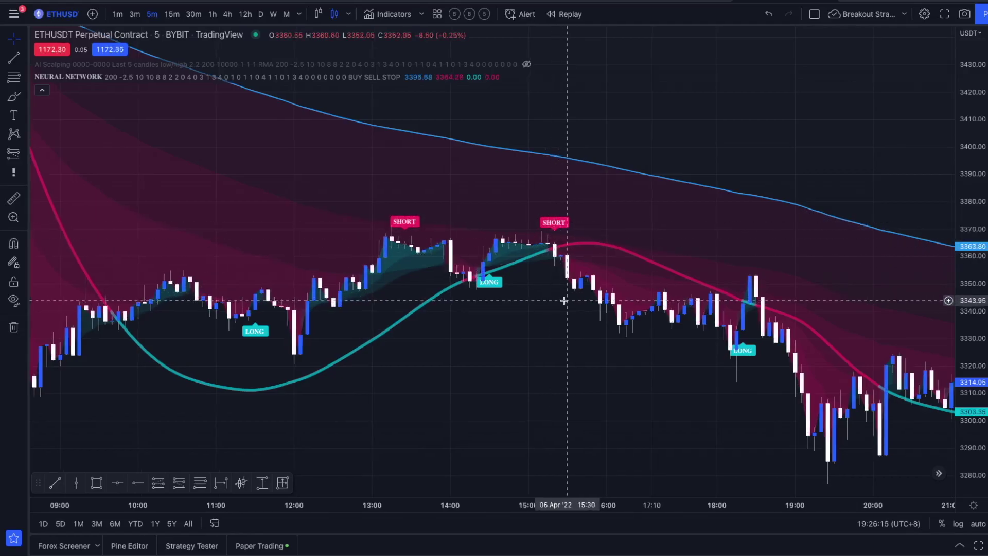
pyautogui.scroll(4, 749, 309)
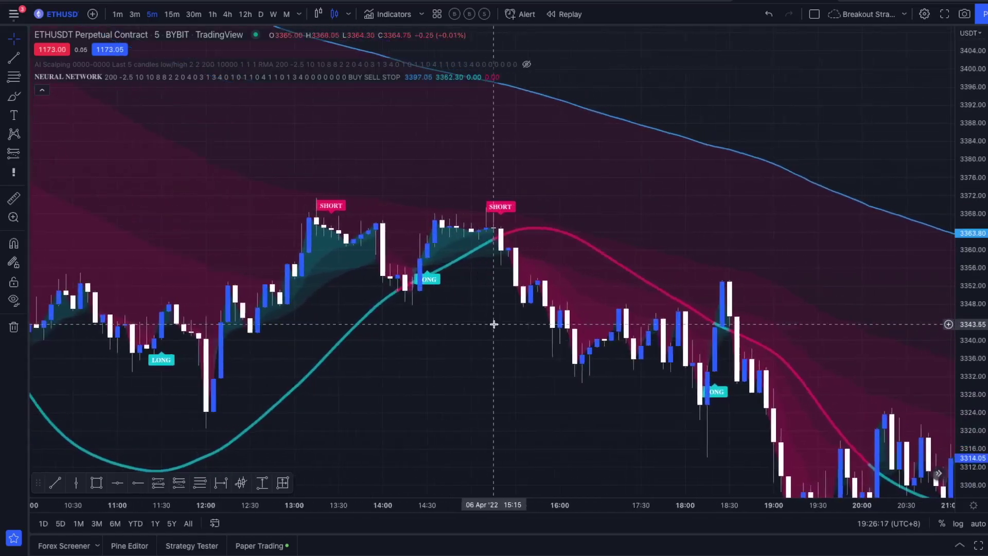
pyautogui.click(14, 153)
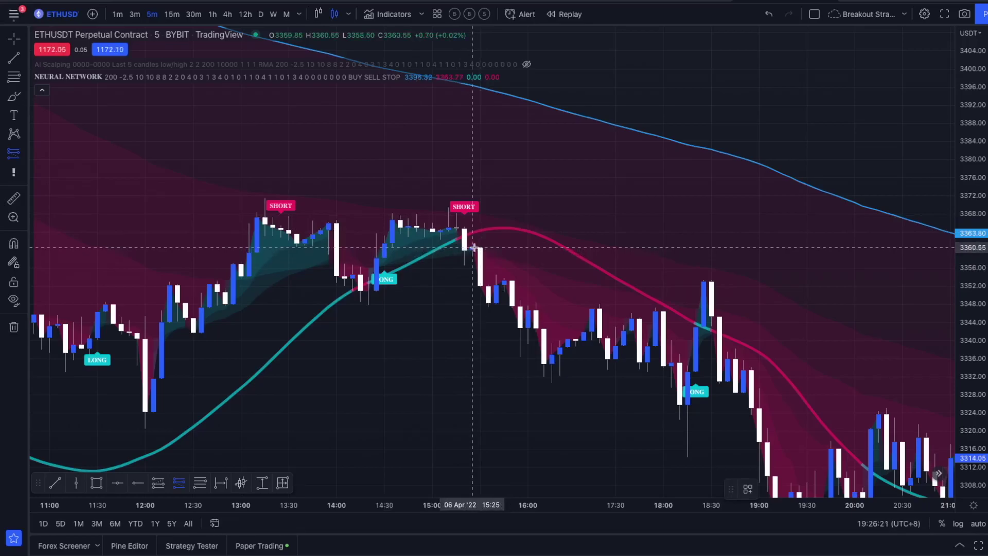
pyautogui.click(472, 249)
pyautogui.moveTo(472, 163); pyautogui.dragTo(465, 227)
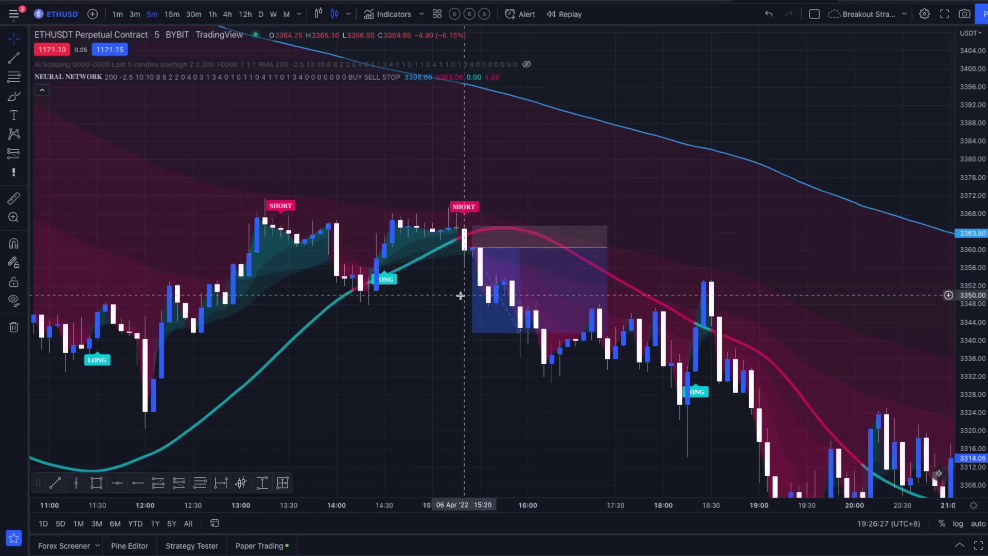
# Tighten the short position to a 4.70 stop and 7.15 target (1.52 ratio) and narrow its span
pyautogui.hscroll(2, 453, 291)
pyautogui.moveTo(453, 293); pyautogui.dragTo(453, 242)
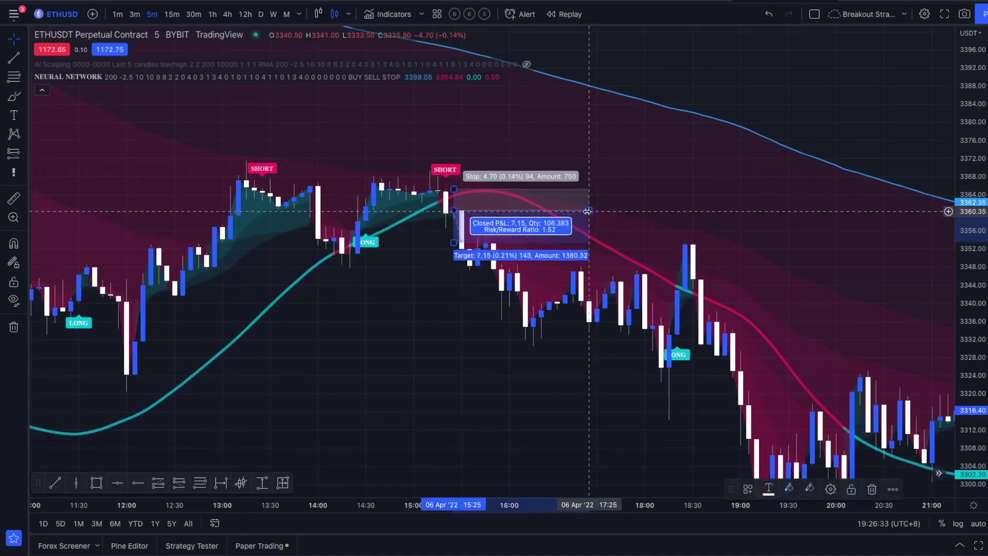
pyautogui.moveTo(588, 211); pyautogui.dragTo(631, 359)
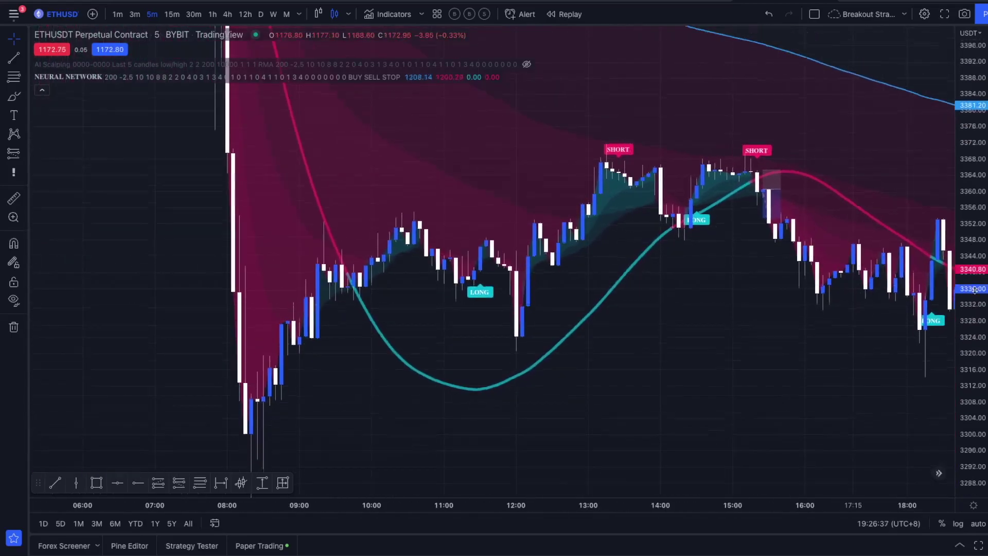
# Rescale and pan the chart, then view the Overview: −42.98 USDT net profit over 376 trades
pyautogui.click(191, 545)
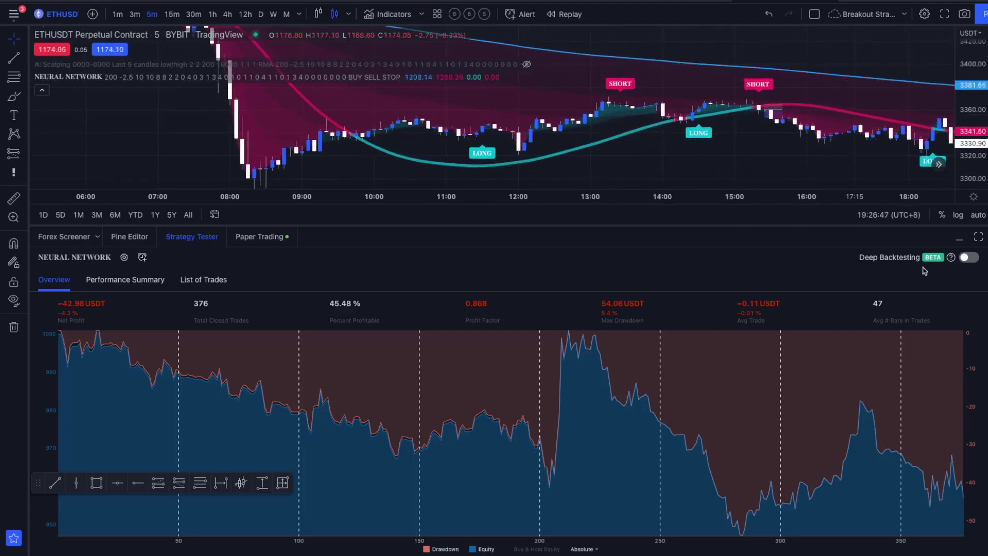
pyautogui.click(959, 240)
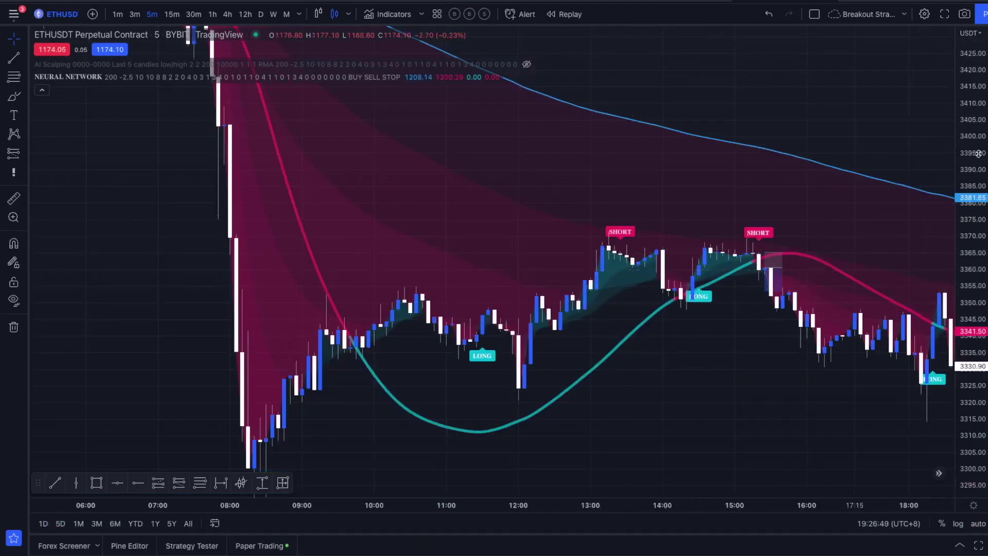
pyautogui.moveTo(977, 153); pyautogui.dragTo(977, 170)
pyautogui.scroll(-5, 739, 308)
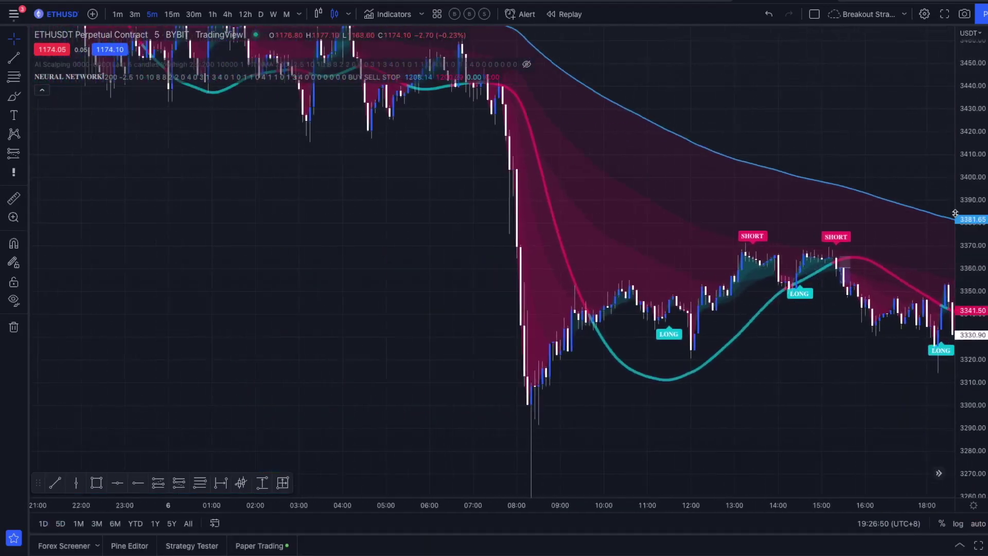
pyautogui.doubleClick(970, 190)
pyautogui.moveTo(490, 247); pyautogui.dragTo(356, 203)
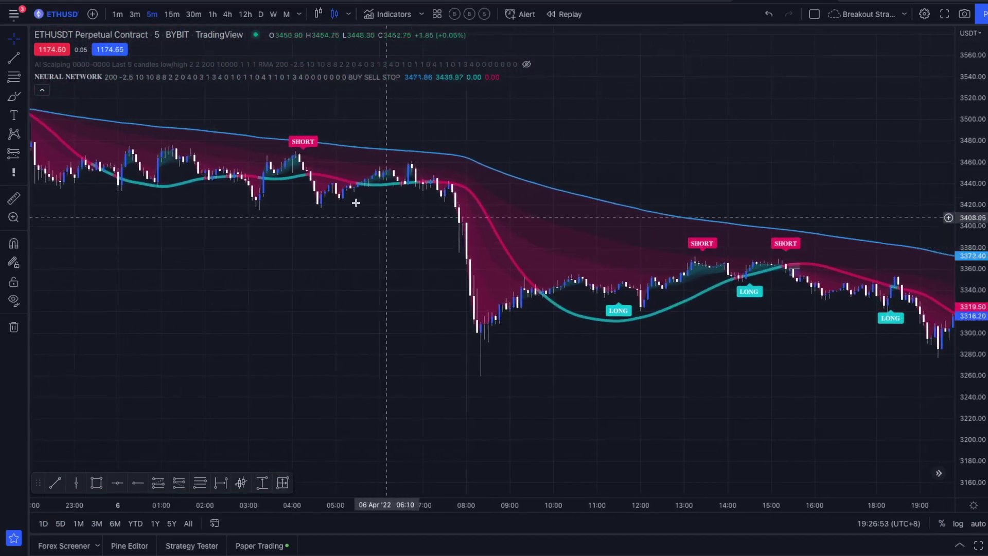
pyautogui.click(208, 547)
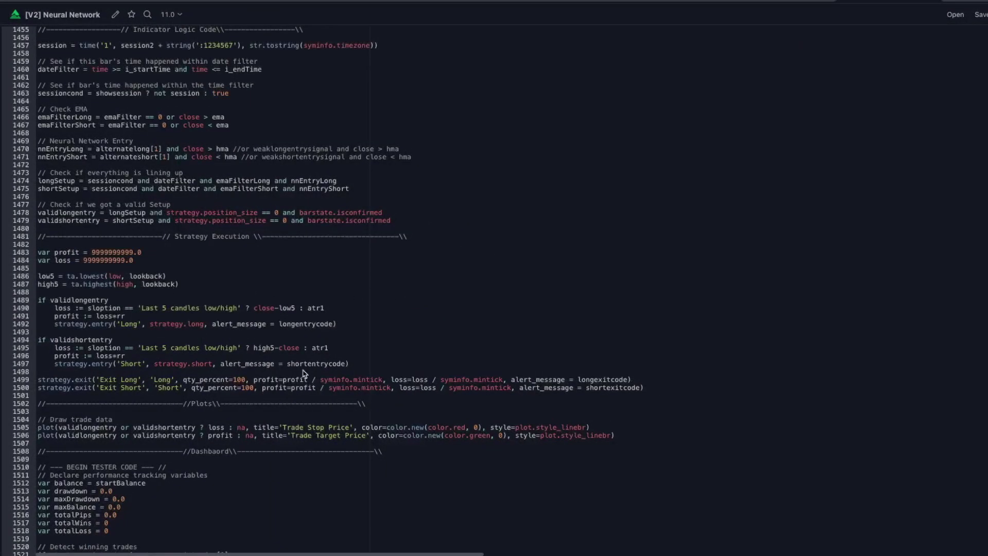
# Scroll through the Neural Network script source and return to the full ETHUSDT chart
pyautogui.scroll(-10, 301, 333)
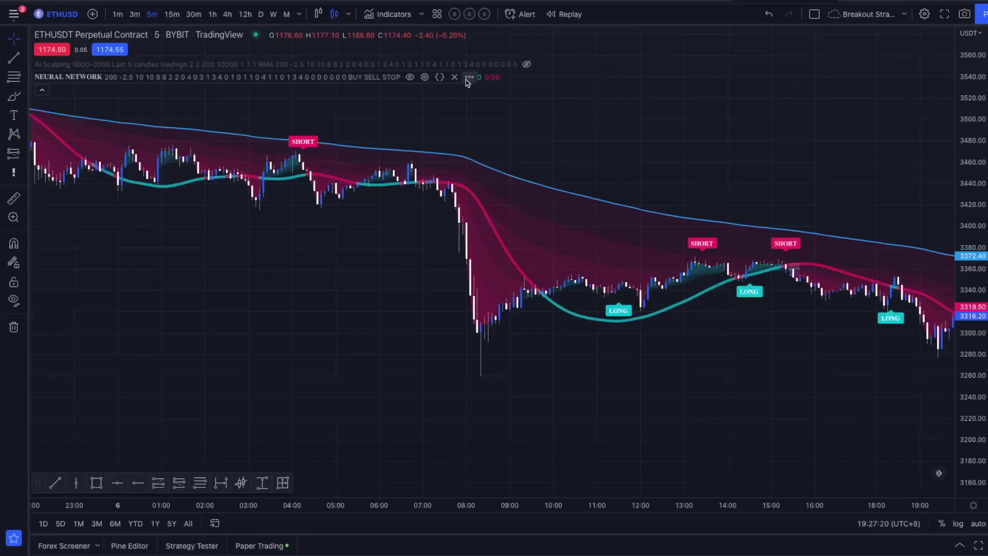
# Hide the NEURAL NETWORK indicator, show AI Scalping, and collapse the Strategy Tester panel
pyautogui.click(454, 77)
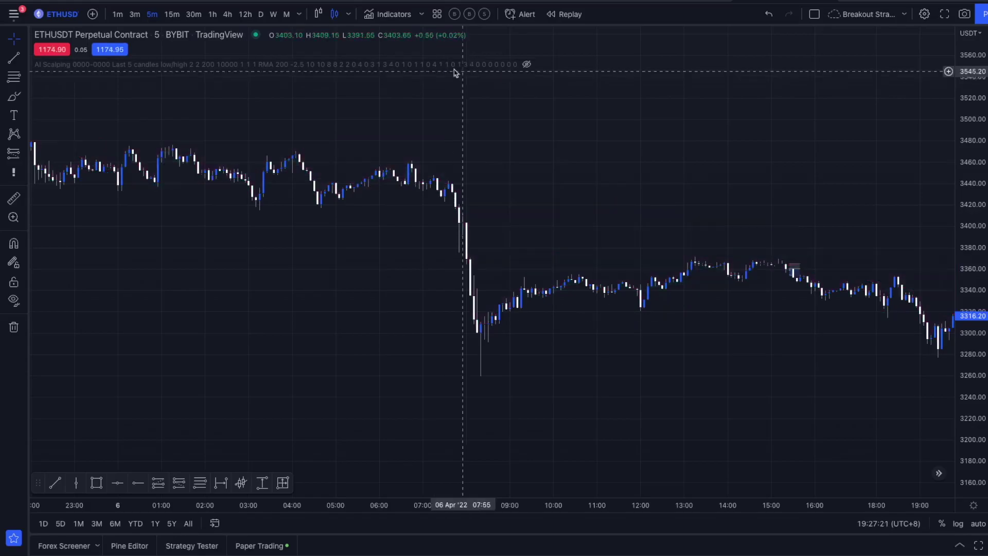
pyautogui.click(527, 65)
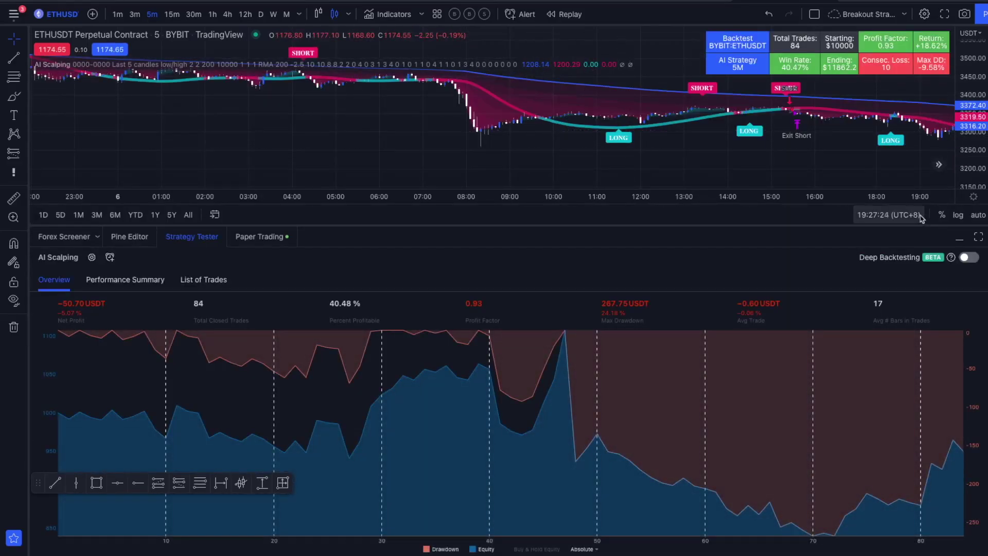
pyautogui.click(958, 236)
# Zoom in and move the short trade's target to 9.40 and stop to 6.05 (1.55 ratio)
pyautogui.hscroll(2, 745, 358)
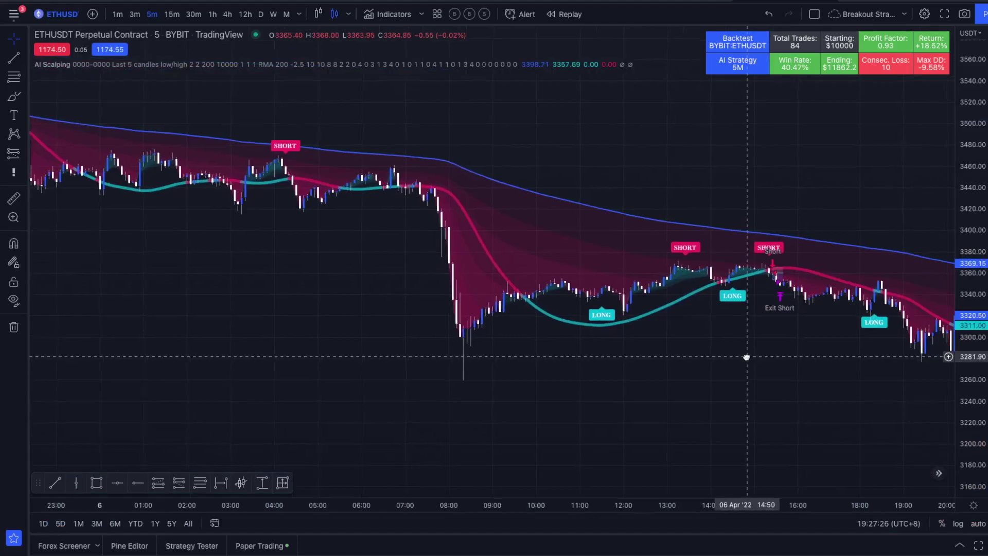
pyautogui.hscroll(2, 582, 324)
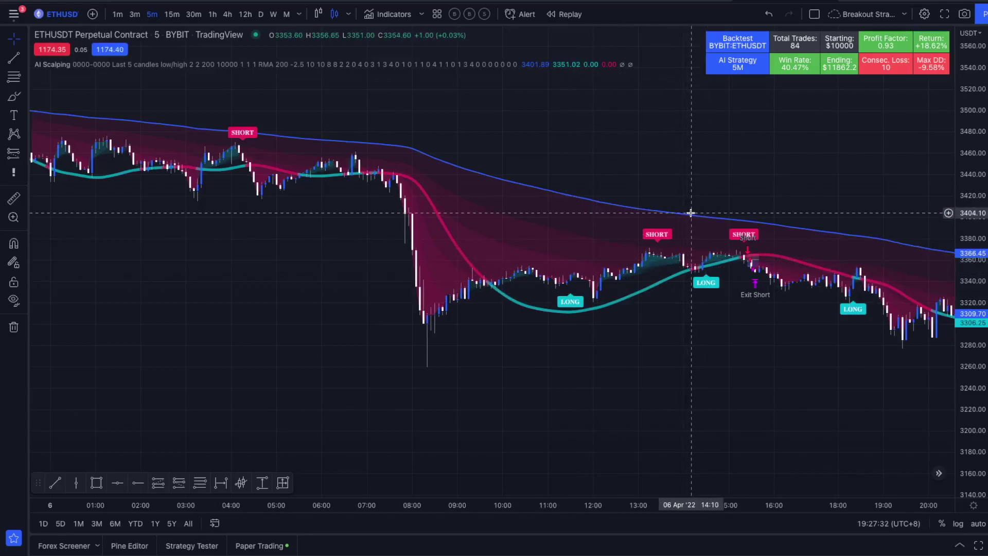
pyautogui.scroll(3, 679, 257)
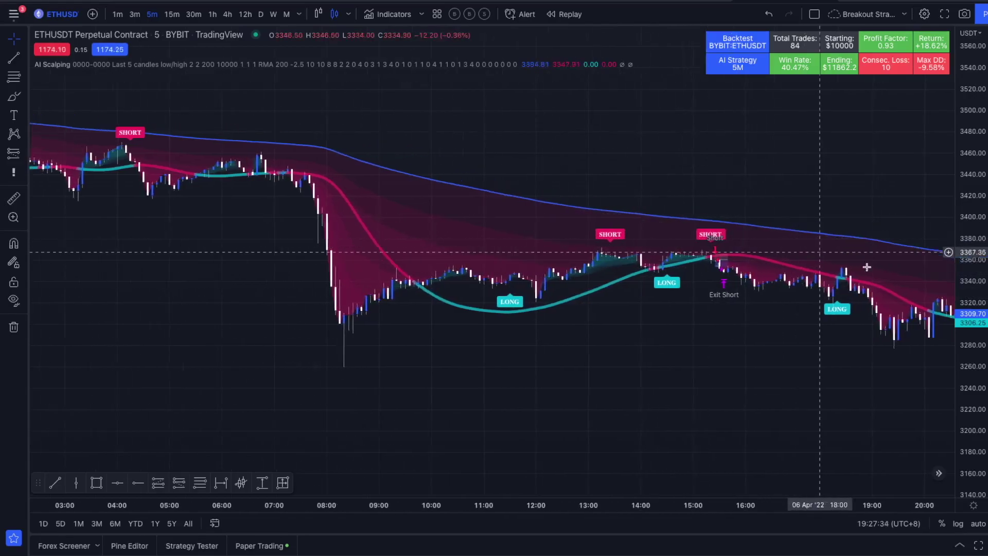
pyautogui.scroll(4, 670, 306)
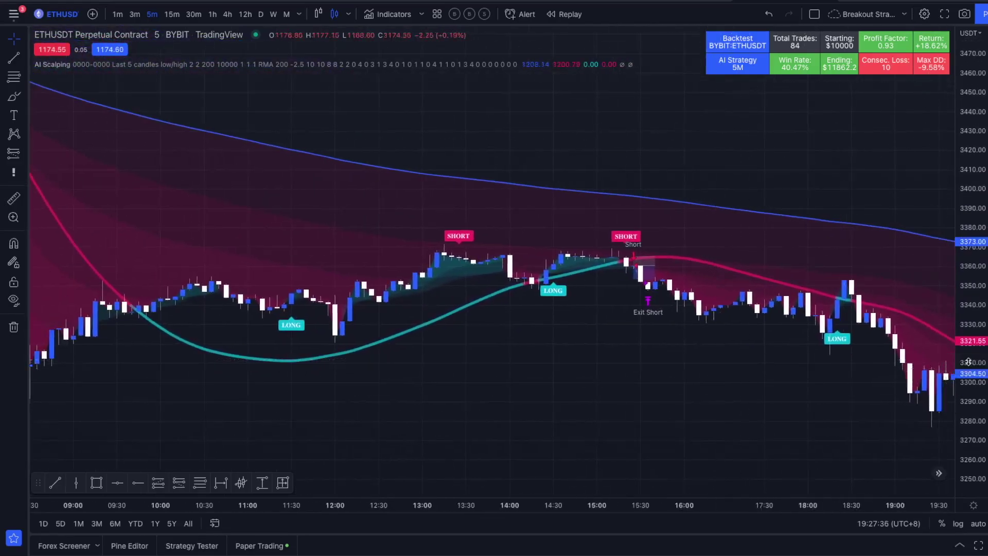
pyautogui.scroll(3, 668, 329)
pyautogui.hscroll(-3, 547, 432)
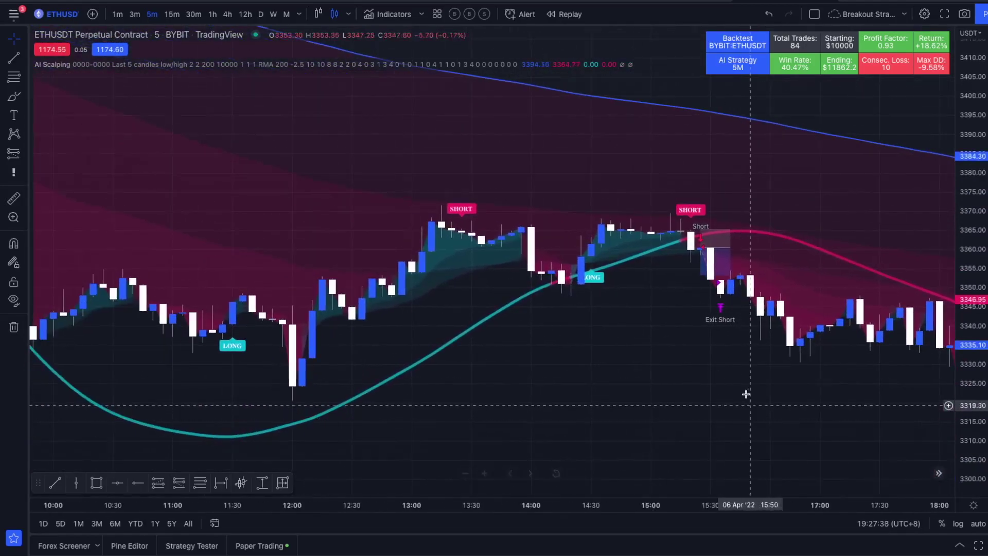
pyautogui.scroll(3, 728, 339)
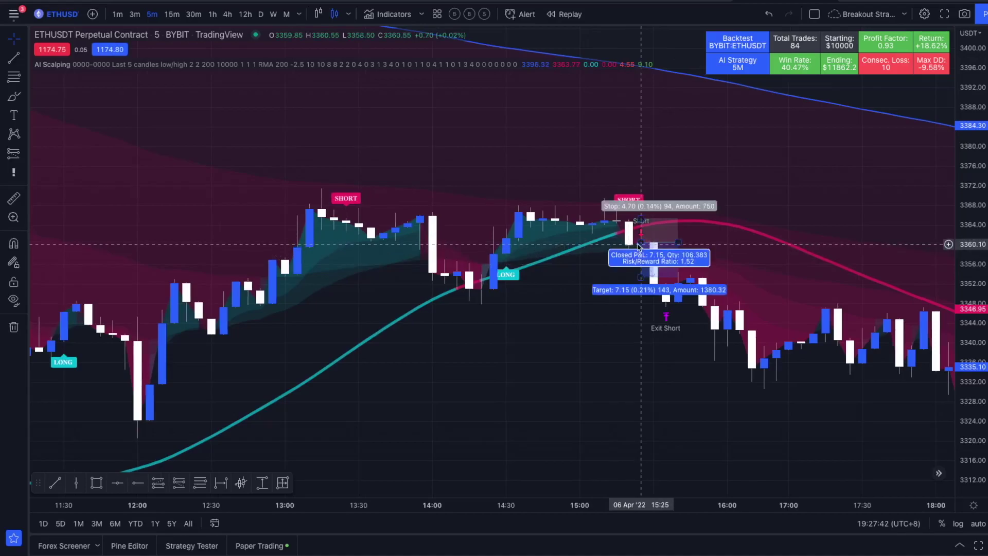
pyautogui.moveTo(641, 279)
pyautogui.moveTo(640, 279); pyautogui.dragTo(640, 288)
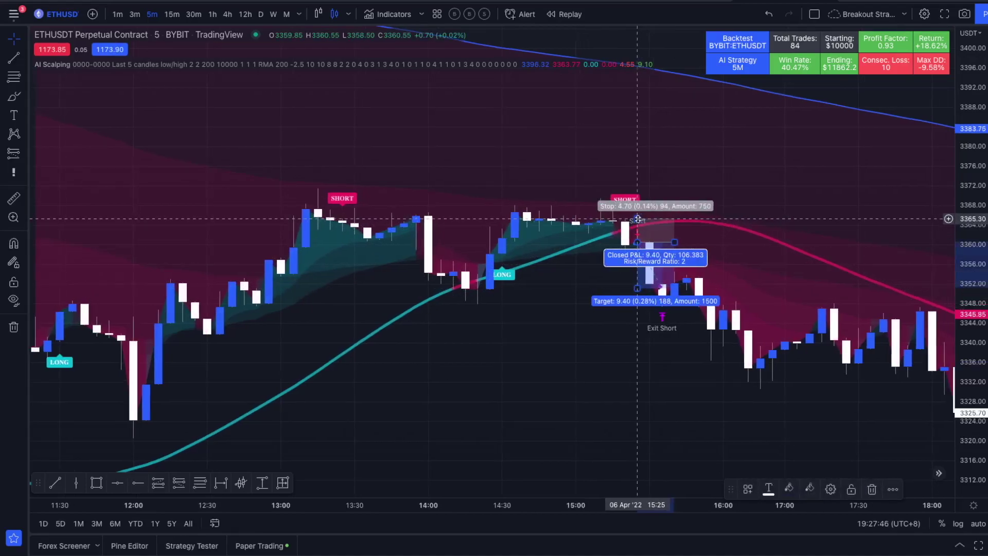
pyautogui.moveTo(639, 219); pyautogui.dragTo(636, 212)
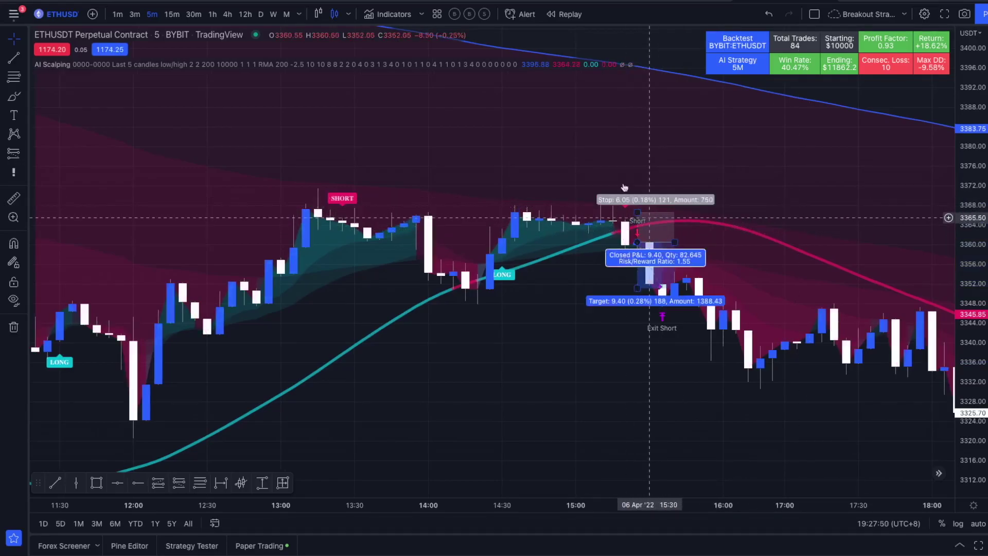
pyautogui.click(540, 63)
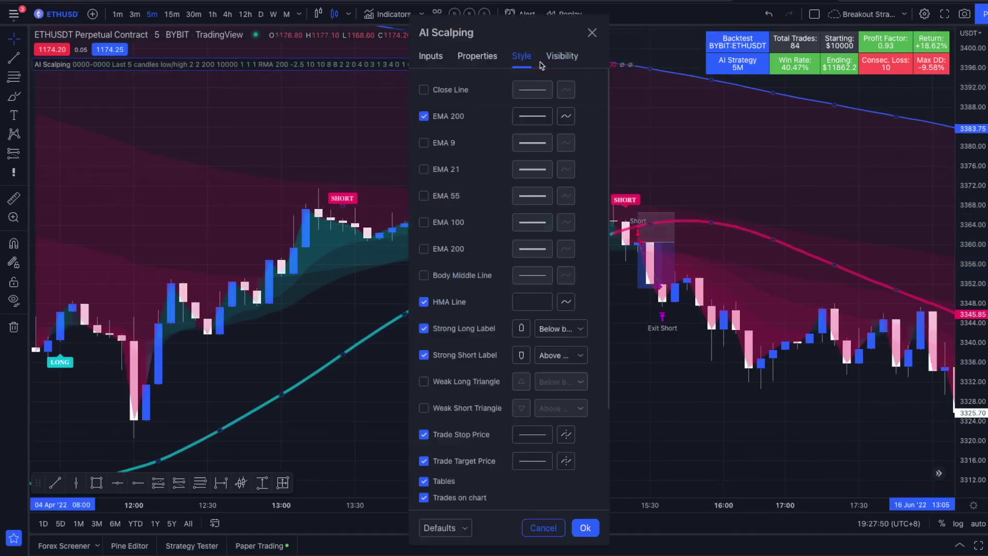
# Change AI Scalping's Risk : Reward input from 2 to 1.5 and apply it
pyautogui.click(431, 56)
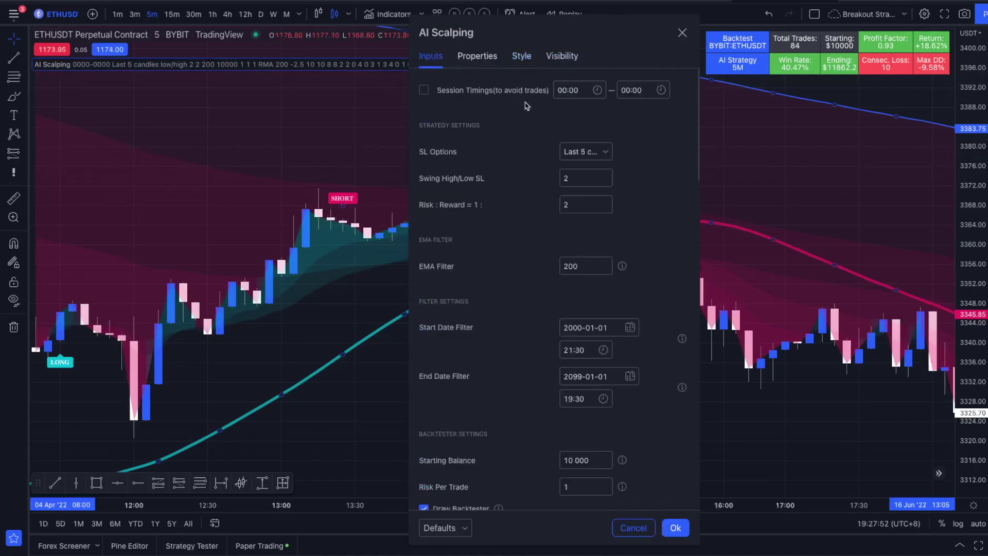
pyautogui.click(608, 151)
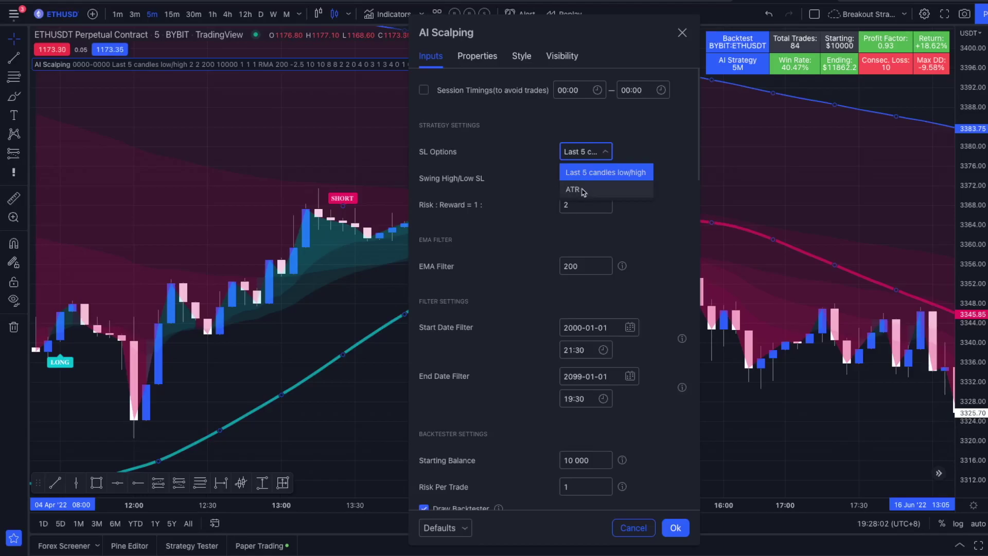
pyautogui.click(594, 236)
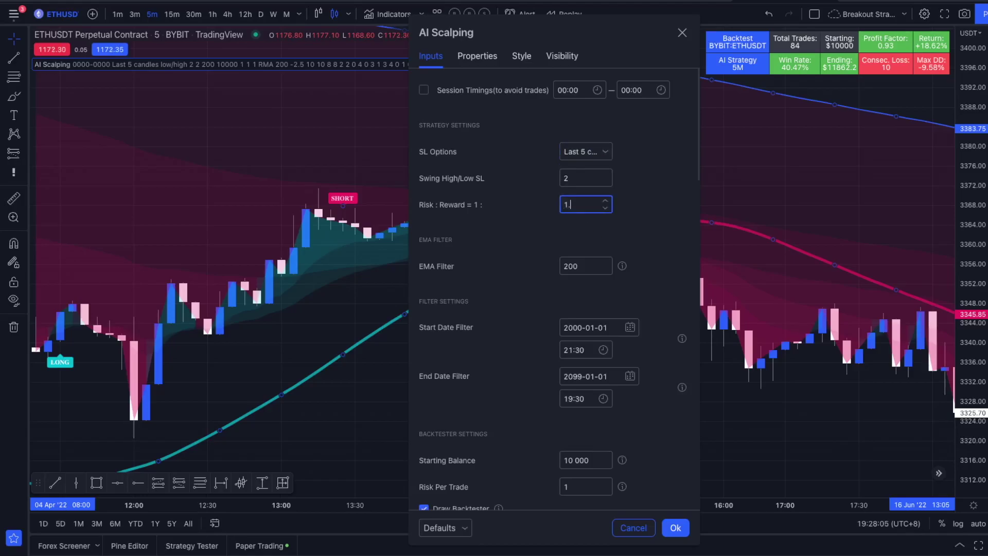
pyautogui.click(654, 231)
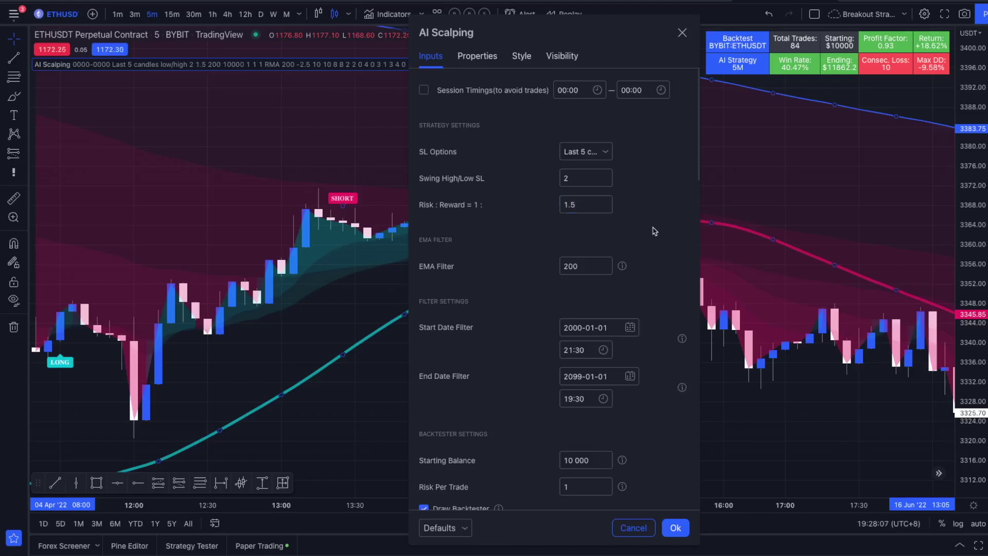
pyautogui.click(675, 528)
# Adjust the short position to a 6.95 target and 4.85 stop (1.49 ratio), then deselect it
pyautogui.moveTo(635, 213)
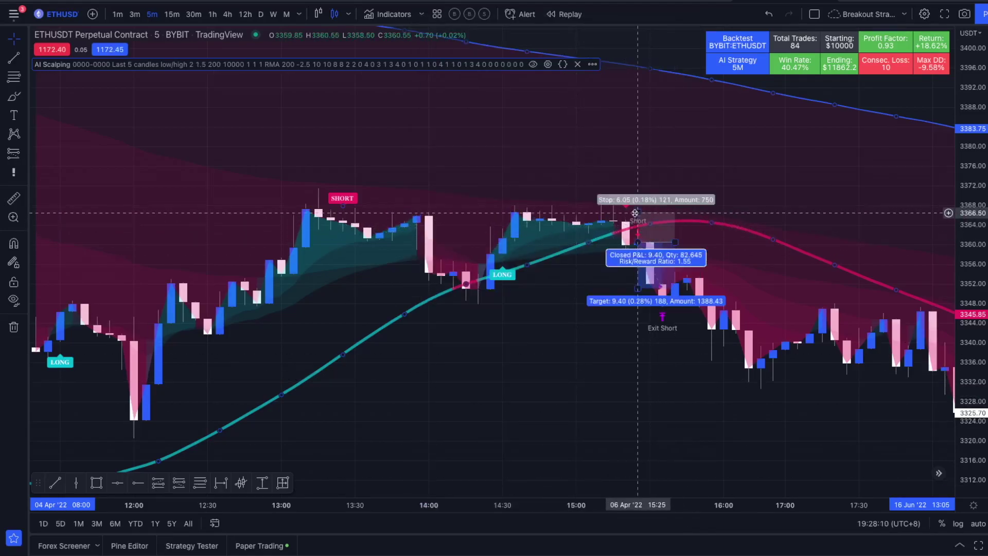
pyautogui.moveTo(636, 213); pyautogui.dragTo(635, 220)
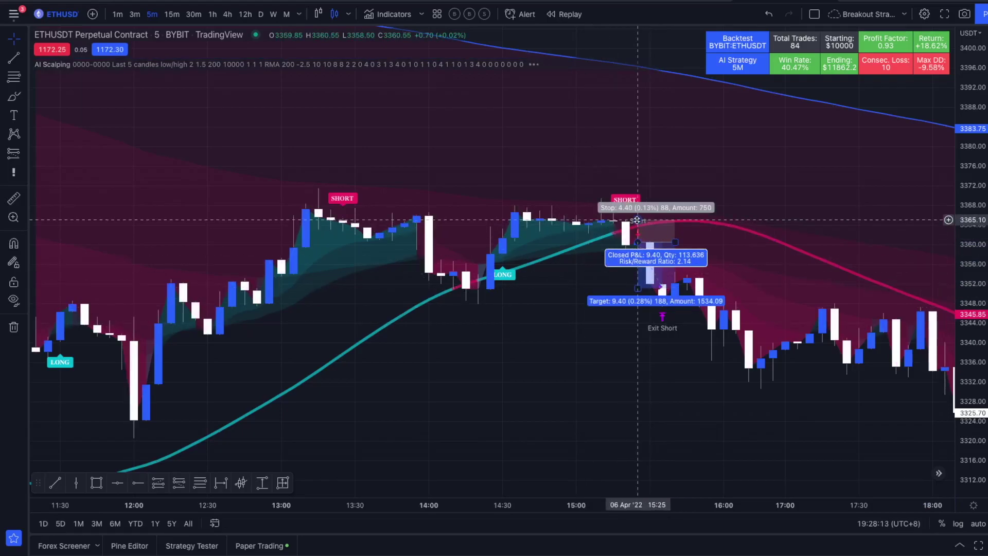
pyautogui.moveTo(638, 220); pyautogui.dragTo(636, 212)
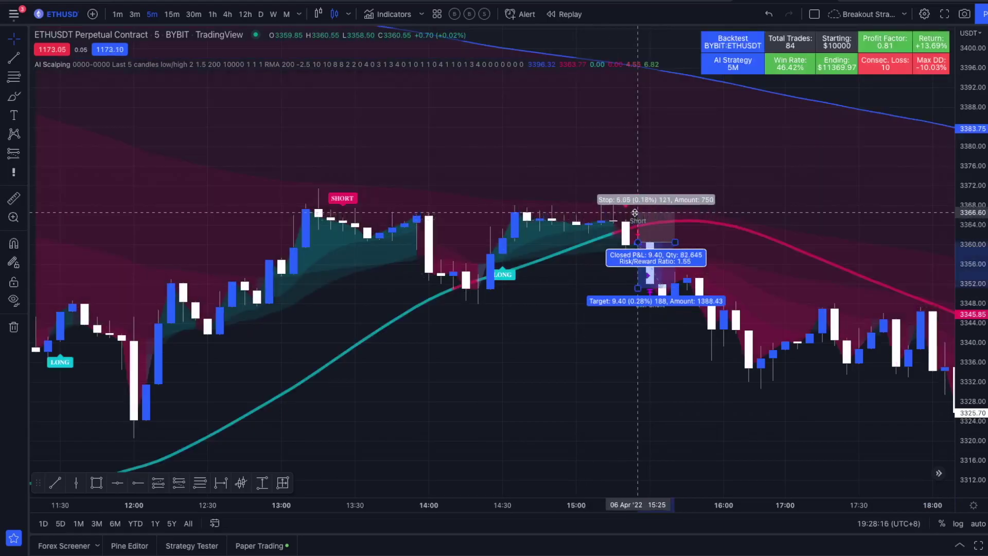
pyautogui.moveTo(638, 289); pyautogui.dragTo(638, 276)
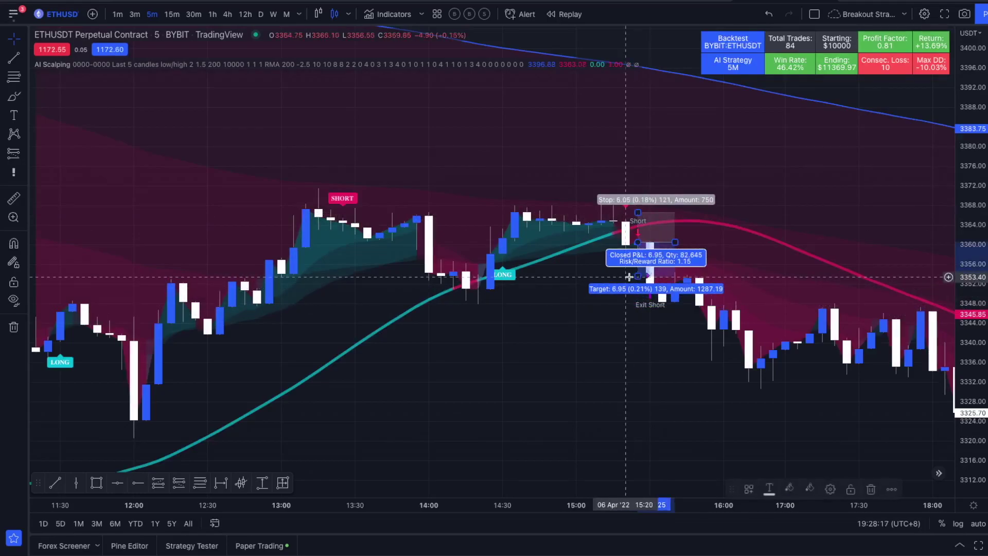
pyautogui.moveTo(638, 211); pyautogui.dragTo(636, 219)
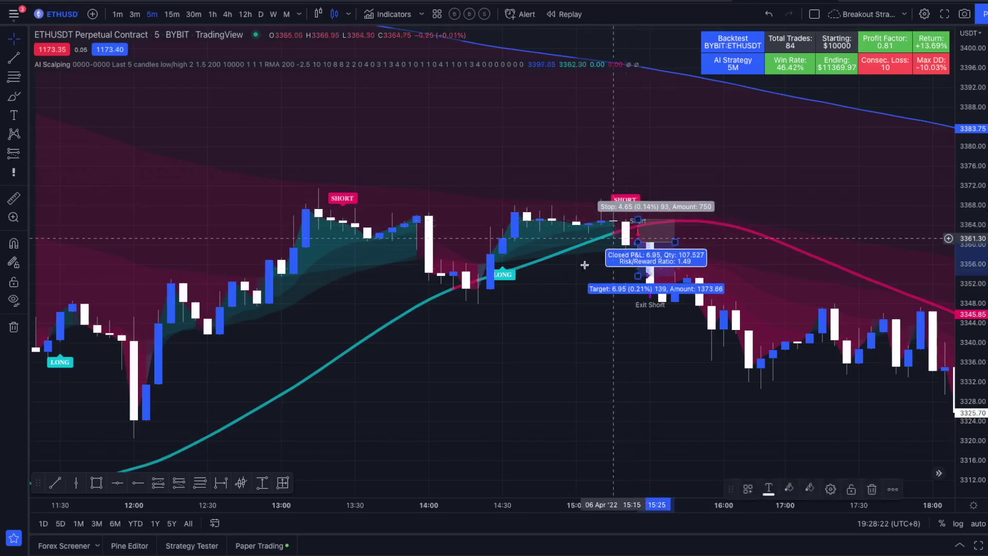
pyautogui.click(665, 278)
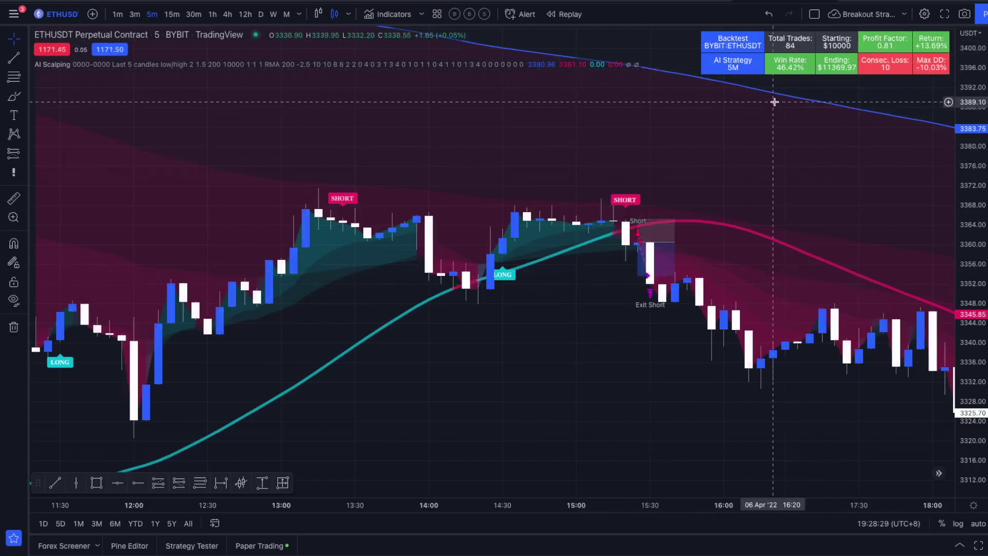
# Zoom out and pan across earlier ETHUSDT history to review AI Scalping trades, then zoom back in
pyautogui.scroll(-6, 703, 212)
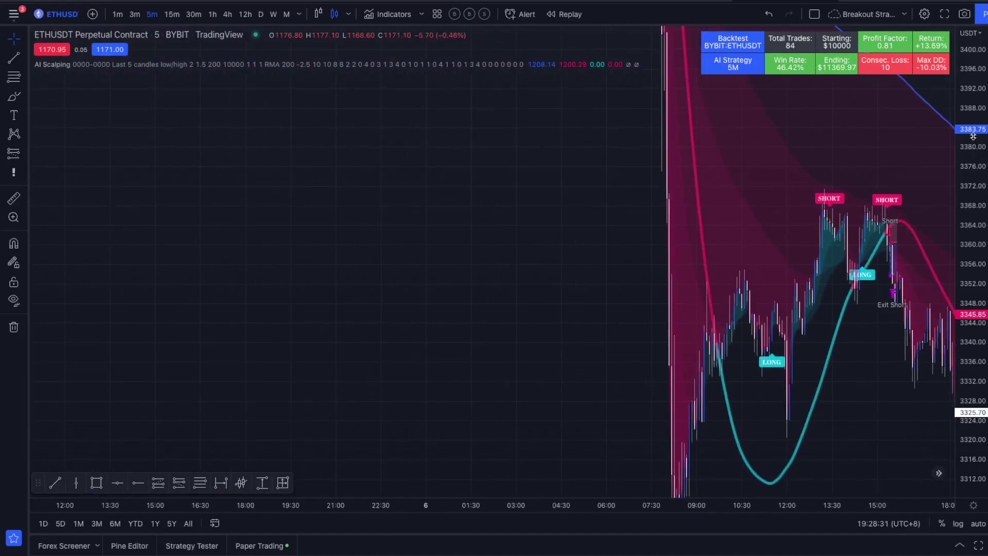
pyautogui.moveTo(965, 206); pyautogui.dragTo(965, 247)
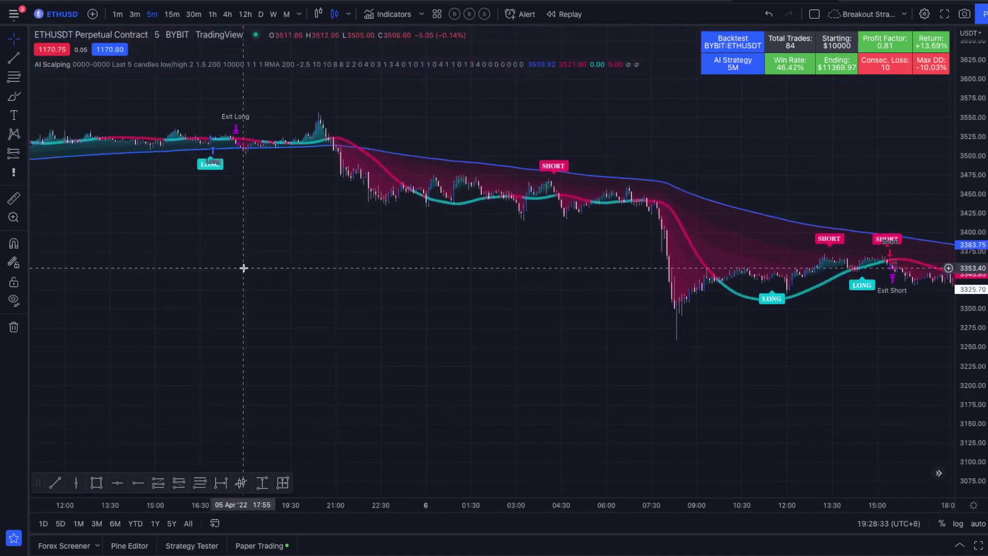
pyautogui.moveTo(244, 268); pyautogui.dragTo(609, 283)
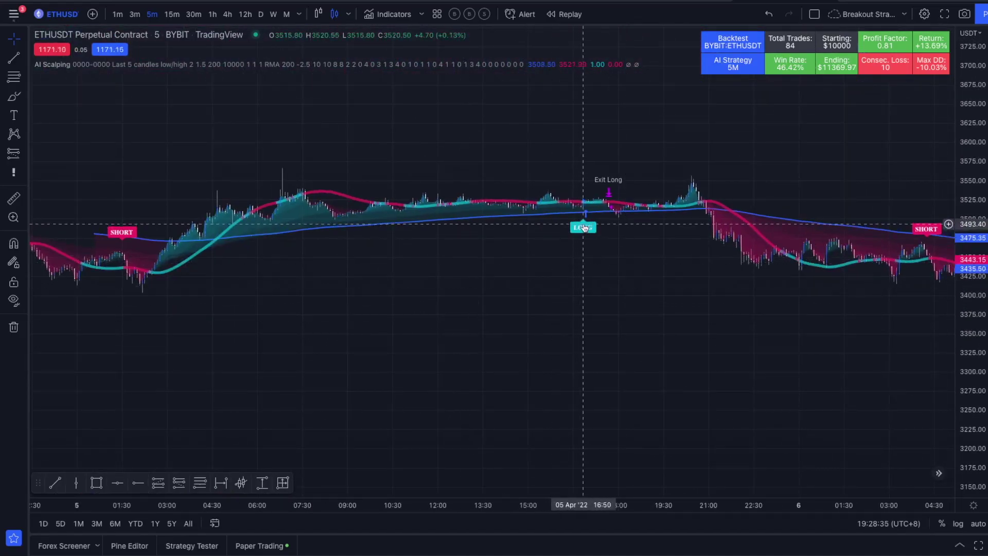
pyautogui.moveTo(805, 296); pyautogui.dragTo(452, 269)
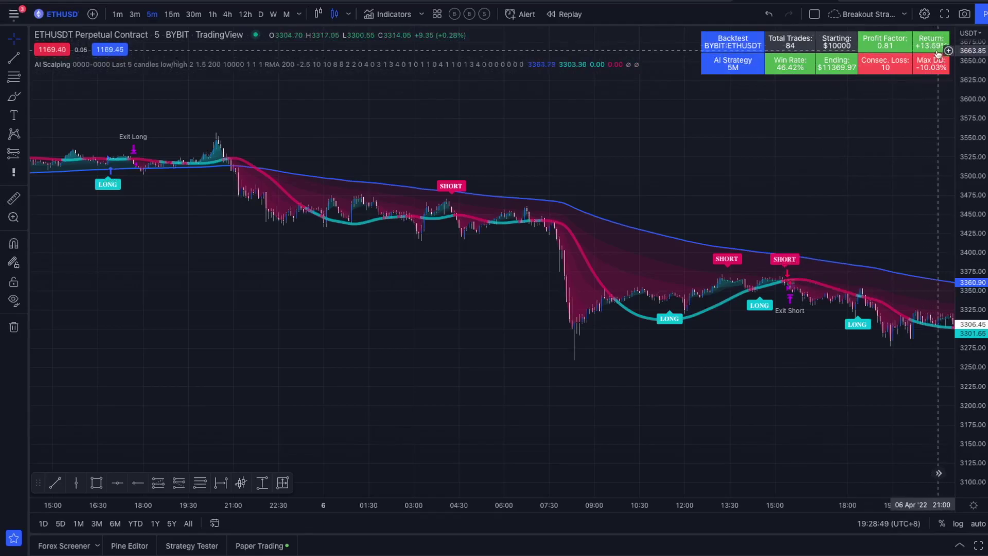
pyautogui.scroll(2, 826, 189)
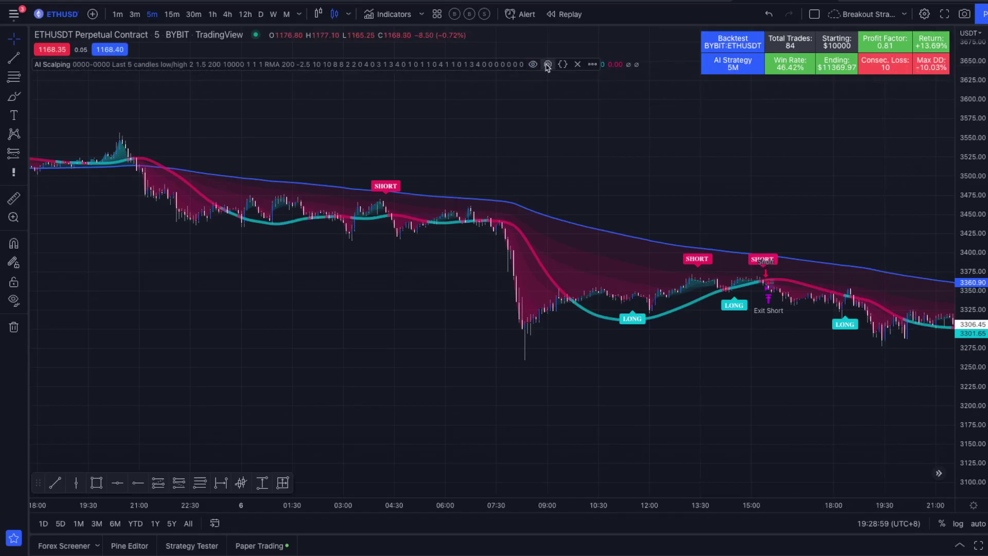
# In the AI Scalping settings, set the EMA Filter length to 144
pyautogui.click(547, 64)
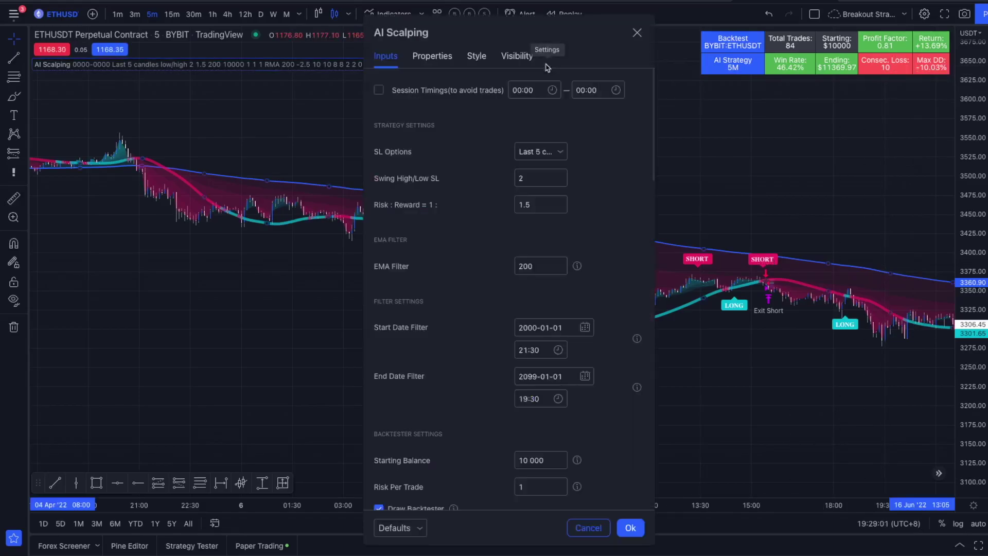
pyautogui.click(535, 266)
pyautogui.press('BackSpace')
pyautogui.press('BackSpace')
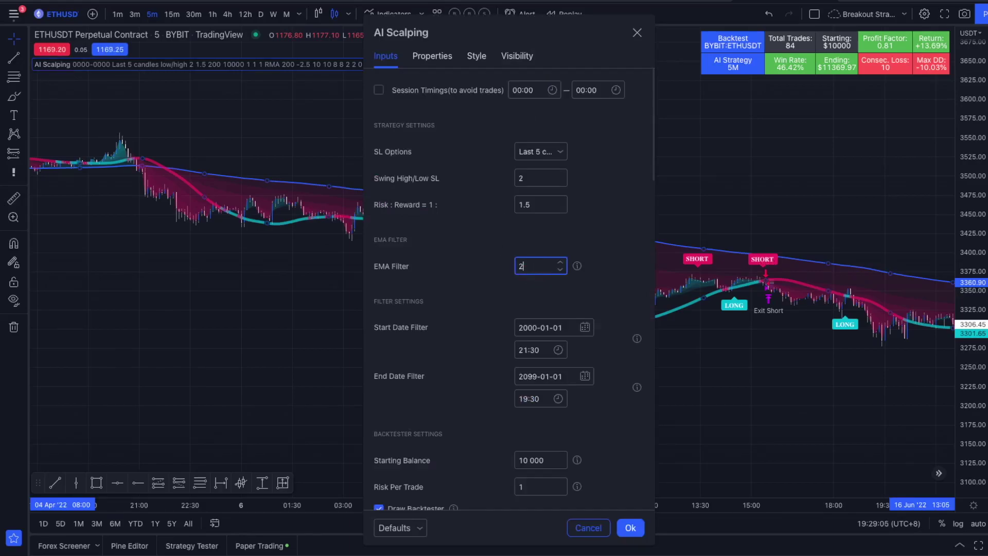
pyautogui.click(581, 242)
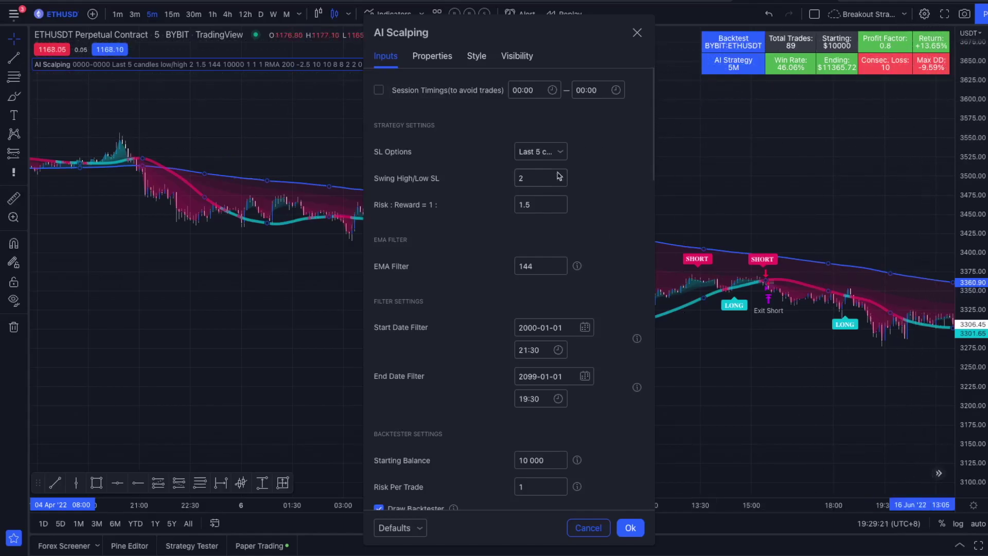
# Change the EMA Filter to 200 and risk-to-reward to 2, then open symbol search
pyautogui.click(538, 265)
pyautogui.click(536, 197)
pyautogui.press('BackSpace')
pyautogui.write('2')
pyautogui.click(571, 222)
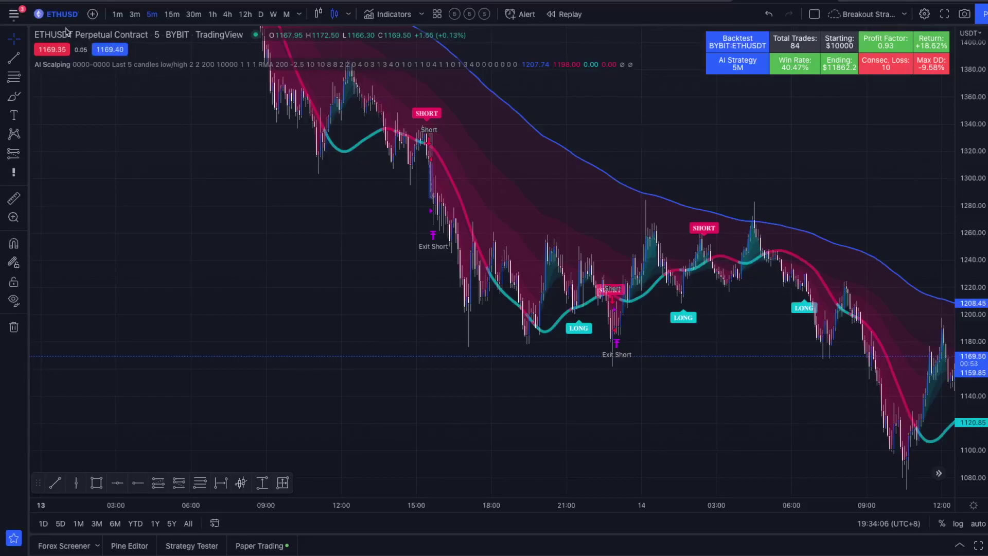
pyautogui.click(61, 14)
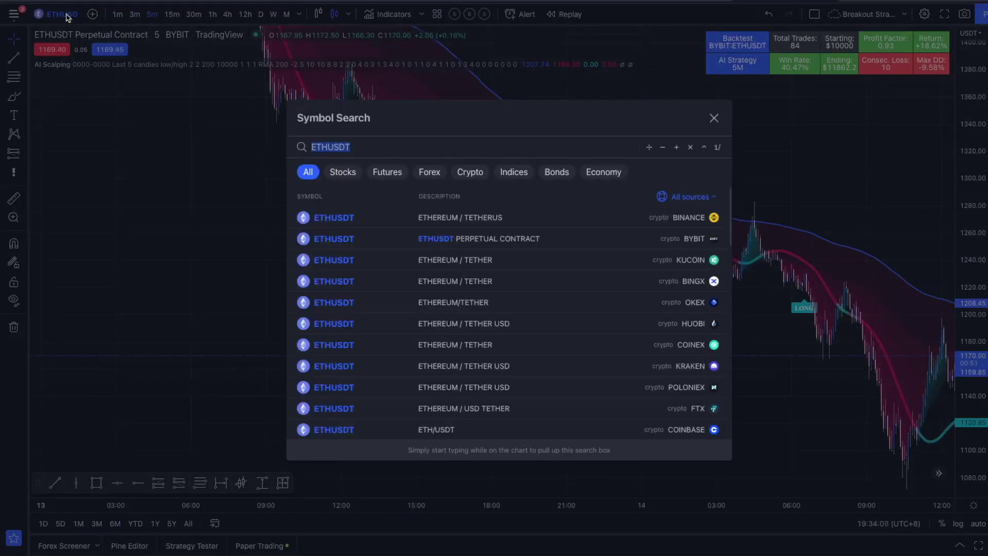
# Switch the chart to BYBIT's BTCUSDT perpetual and widen the price scale to review signals
pyautogui.write('BTCUS')
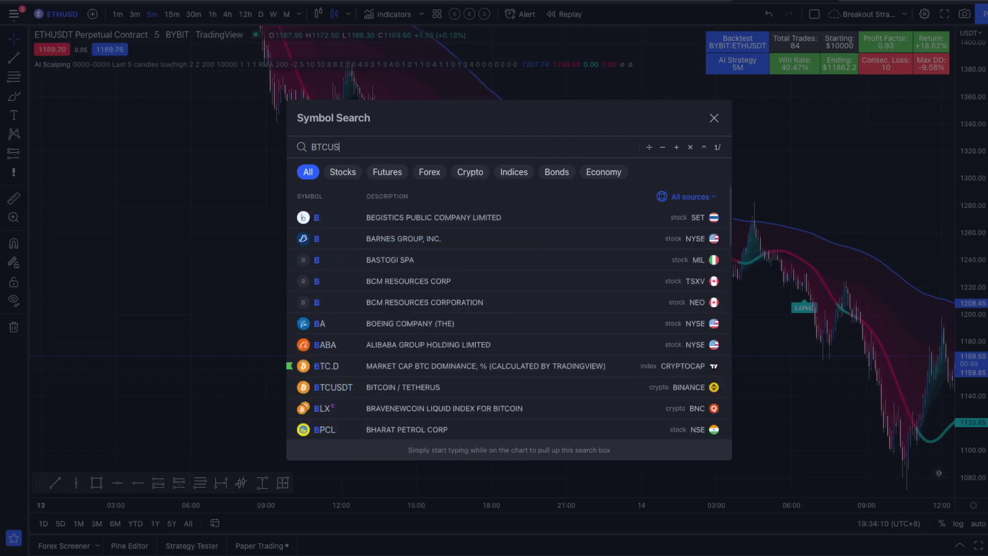
pyautogui.write('DT')
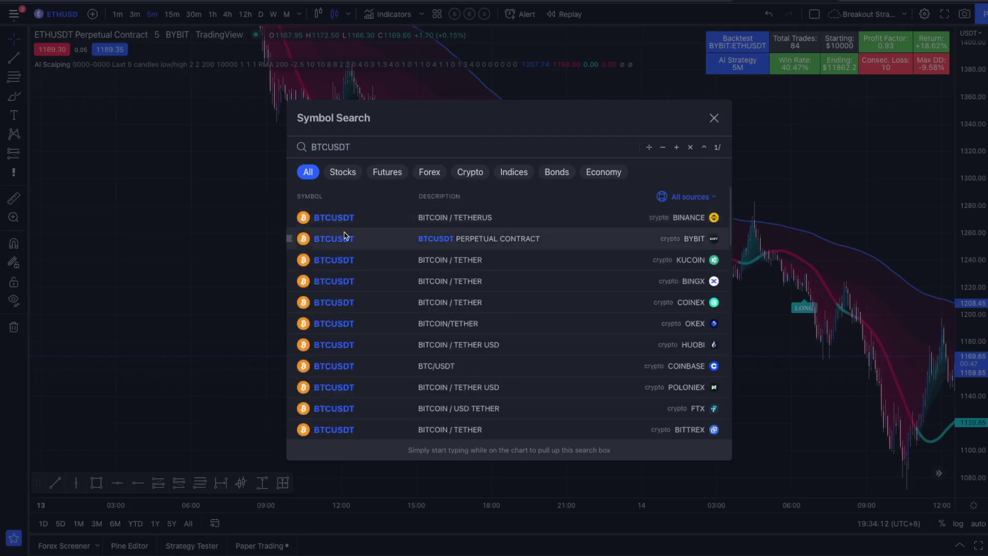
pyautogui.click(375, 238)
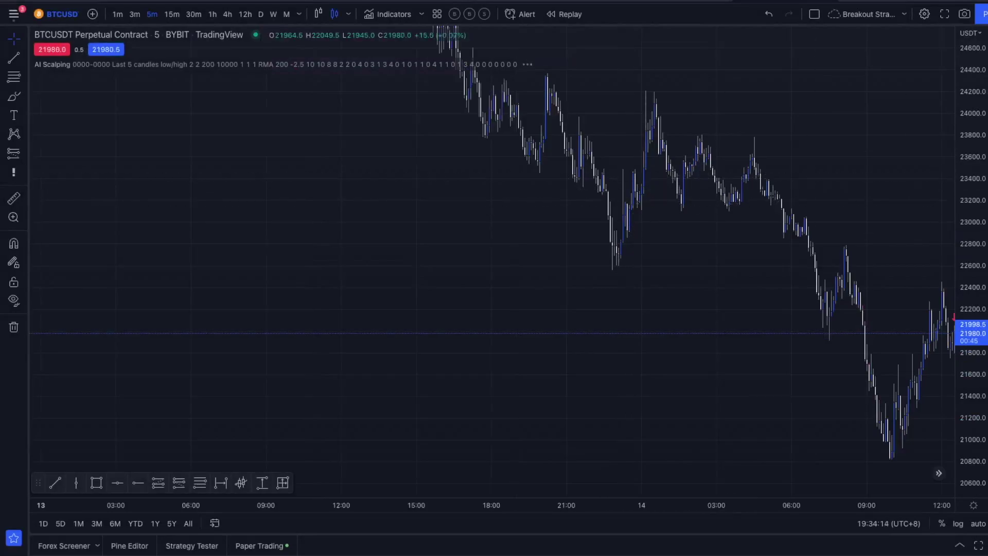
pyautogui.moveTo(971, 86); pyautogui.dragTo(971, 133)
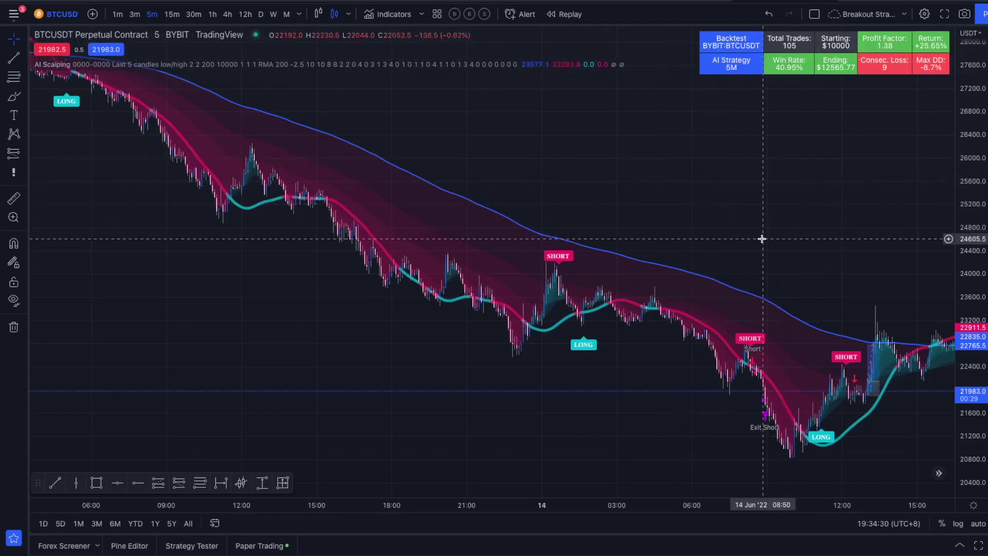
pyautogui.scroll(1, 772, 237)
pyautogui.moveTo(773, 237); pyautogui.dragTo(670, 339)
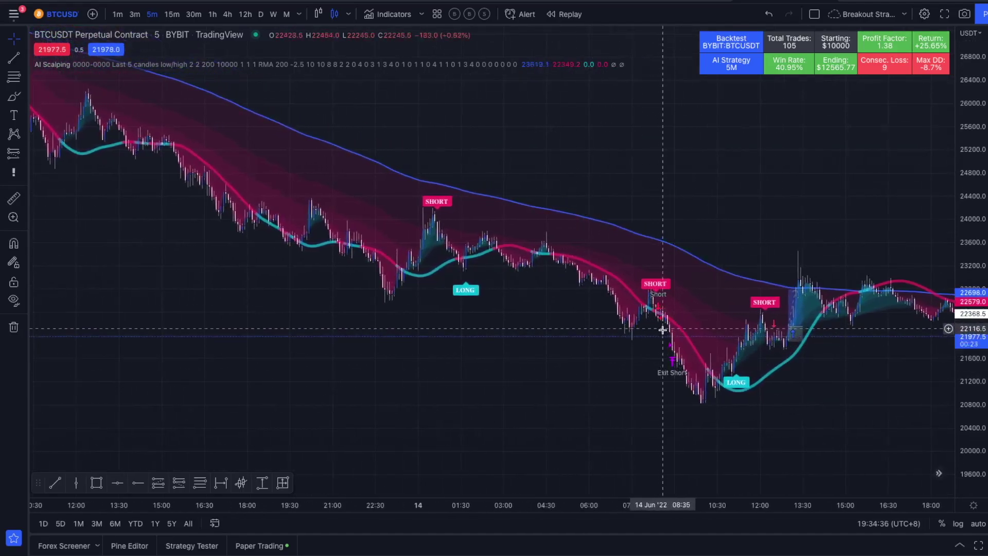
pyautogui.scroll(1, 672, 335)
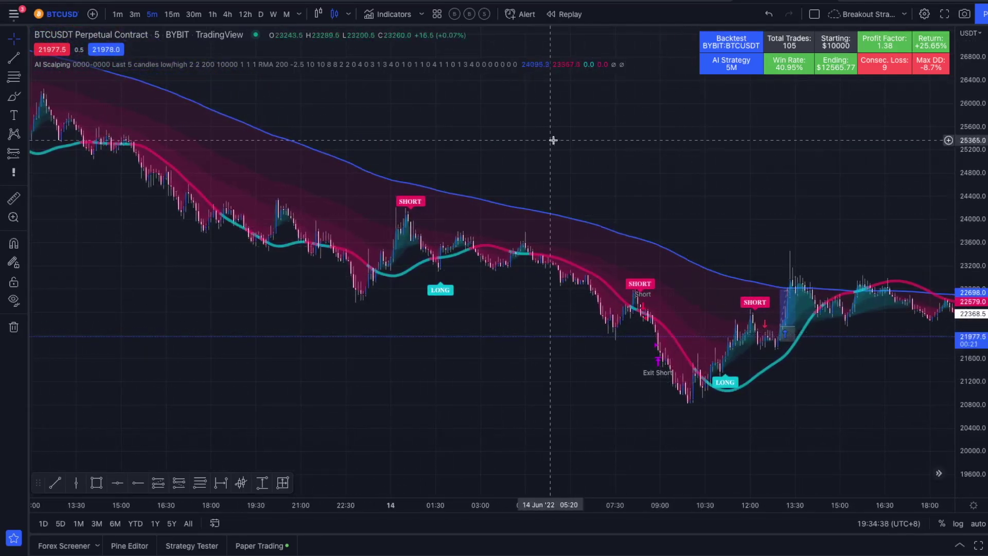
pyautogui.moveTo(540, 61)
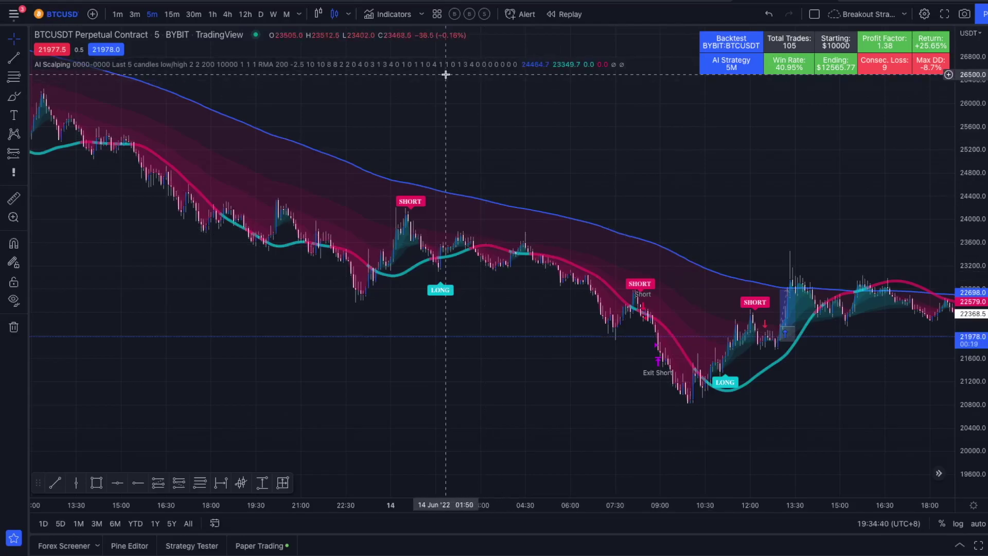
# Create a BTCUSDT 5m alert with AI Scalping as the condition, then go to Patreon
pyautogui.click(585, 64)
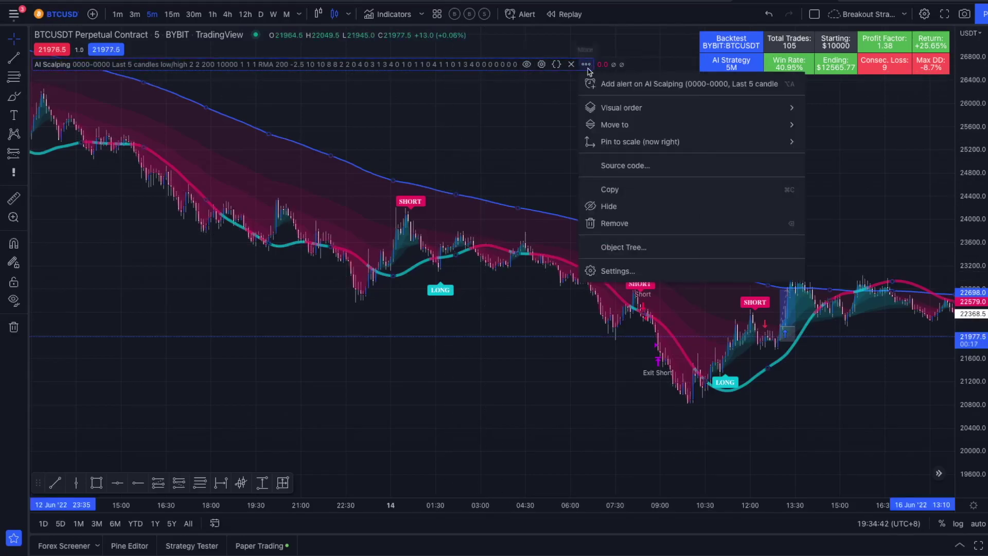
pyautogui.click(623, 85)
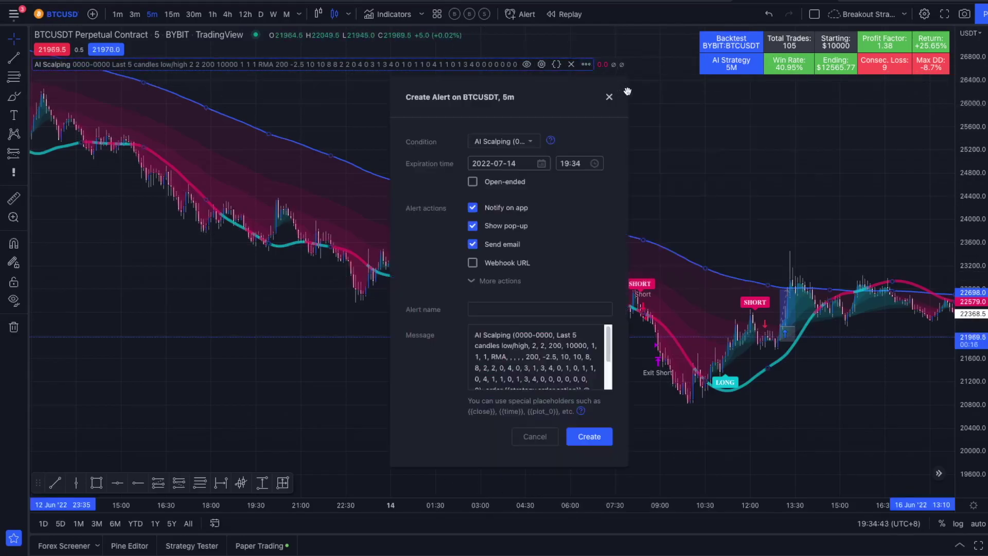
pyautogui.click(533, 143)
pyautogui.click(512, 161)
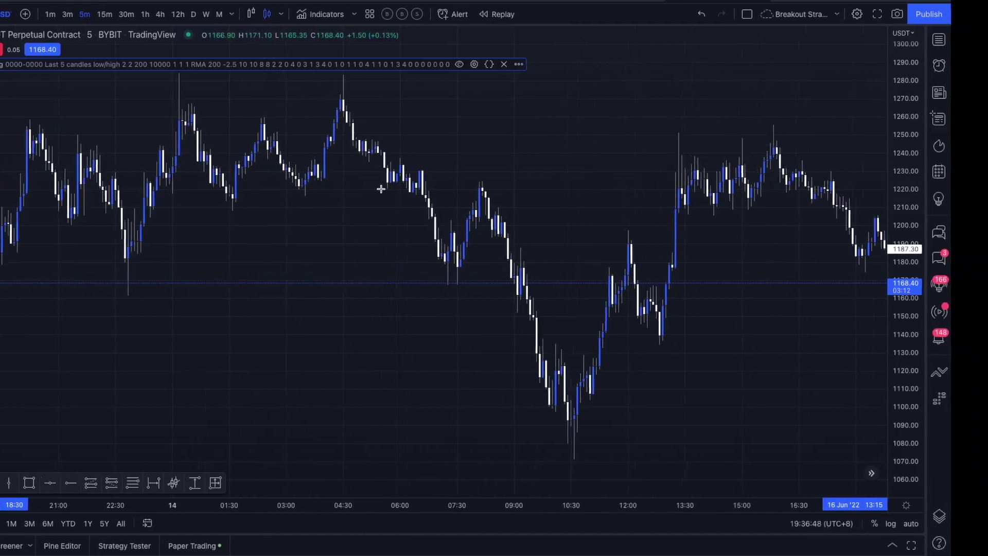
pyautogui.hotkey('ctrl', 'Left')
# Scroll the Patreon page down to the €3 Support and €9 VIP membership tiers
pyautogui.scroll(-1, 508, 286)
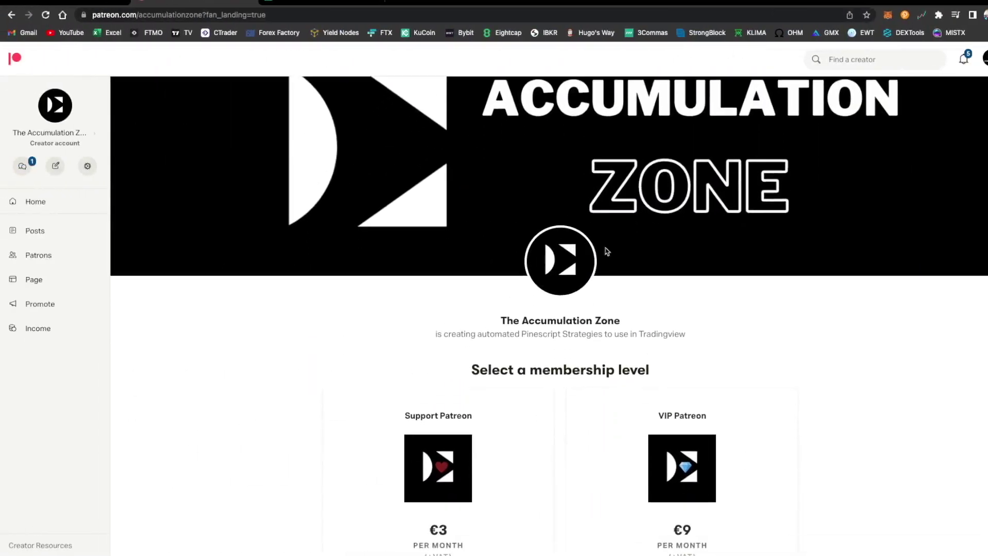
pyautogui.scroll(-2, 643, 379)
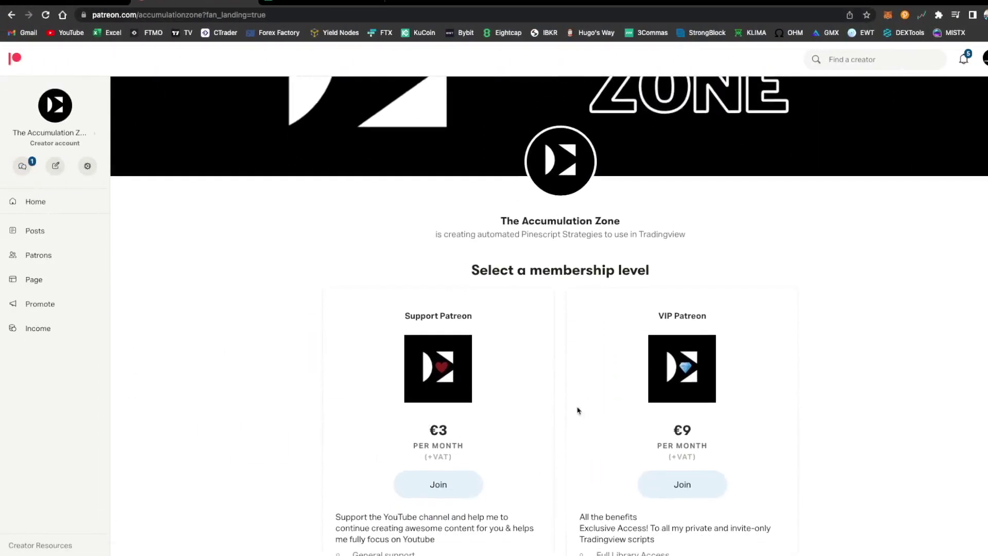
pyautogui.scroll(-2, 701, 437)
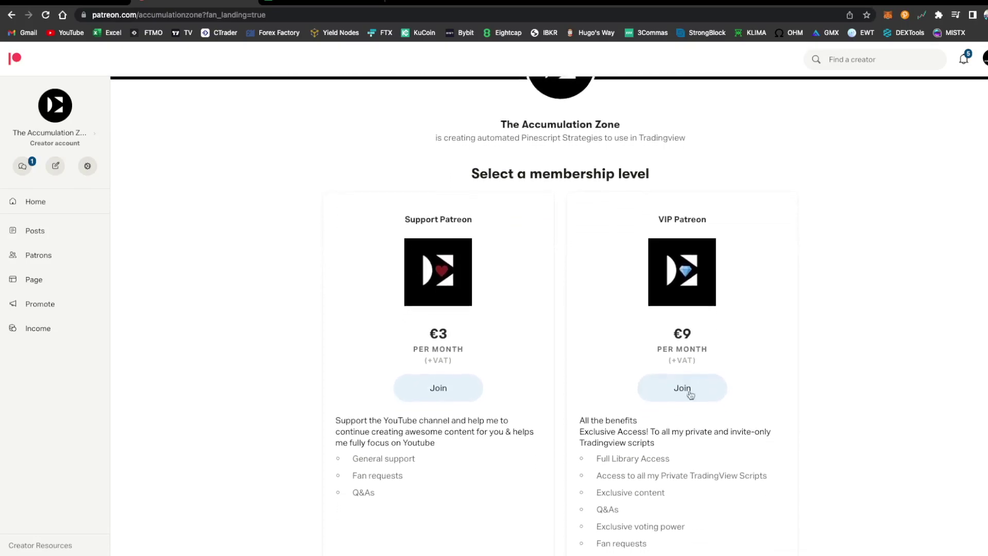
pyautogui.moveTo(598, 459); pyautogui.dragTo(702, 463)
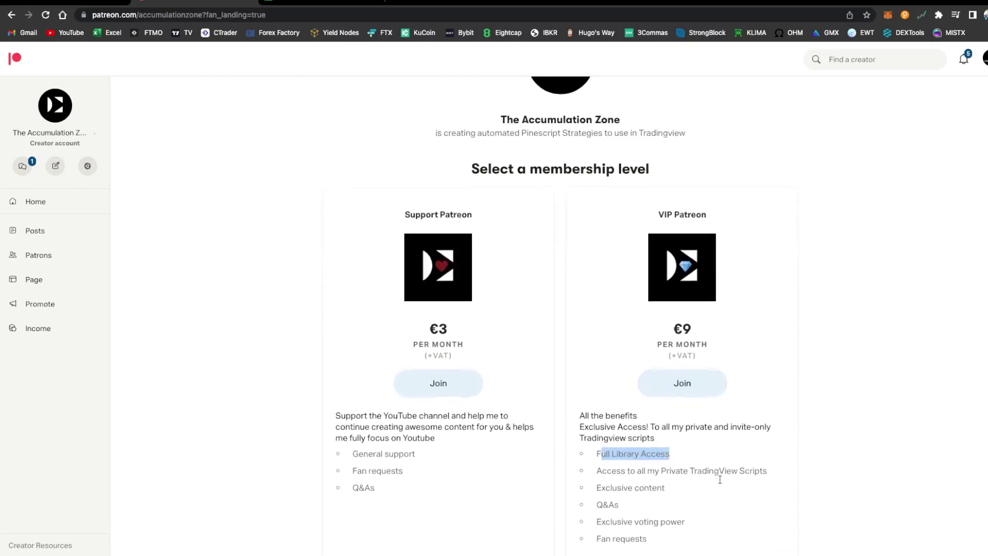
pyautogui.scroll(-2, 718, 476)
# Highlight the VIP benefits Exclusive content, Q&As and Fan requests, then switch to the spreadsheet
pyautogui.click(622, 406)
pyautogui.moveTo(597, 389); pyautogui.dragTo(690, 394)
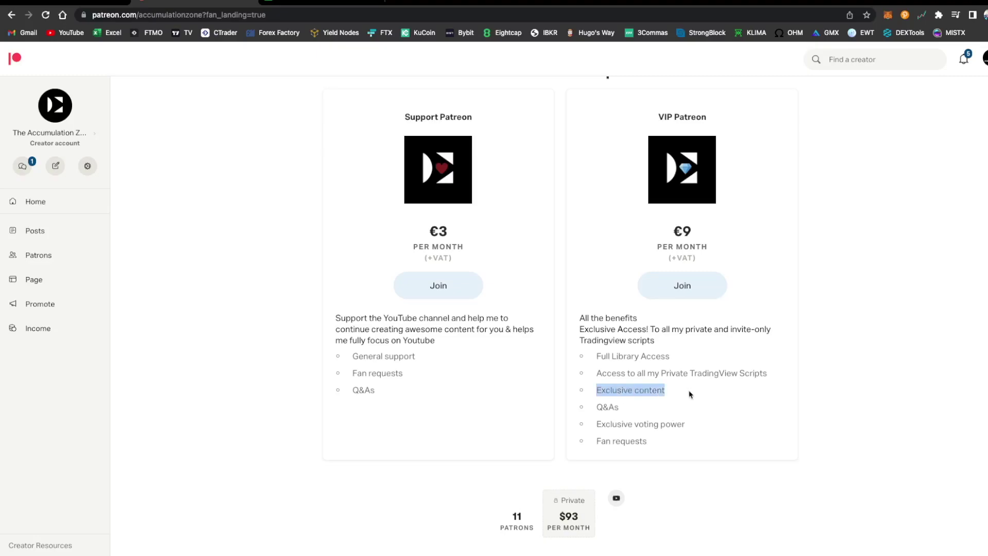
pyautogui.moveTo(597, 406); pyautogui.dragTo(642, 412)
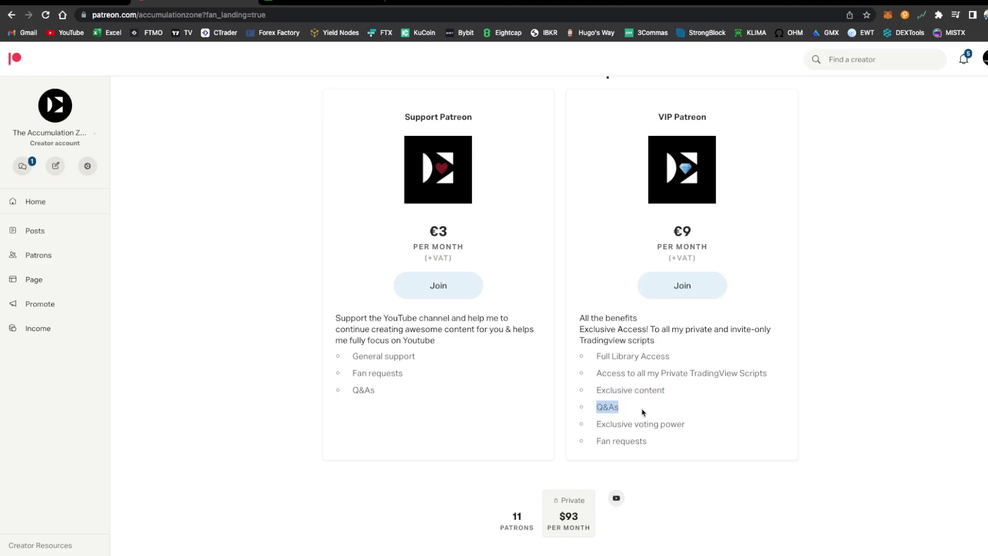
pyautogui.click(650, 441)
pyautogui.moveTo(596, 438); pyautogui.dragTo(648, 440)
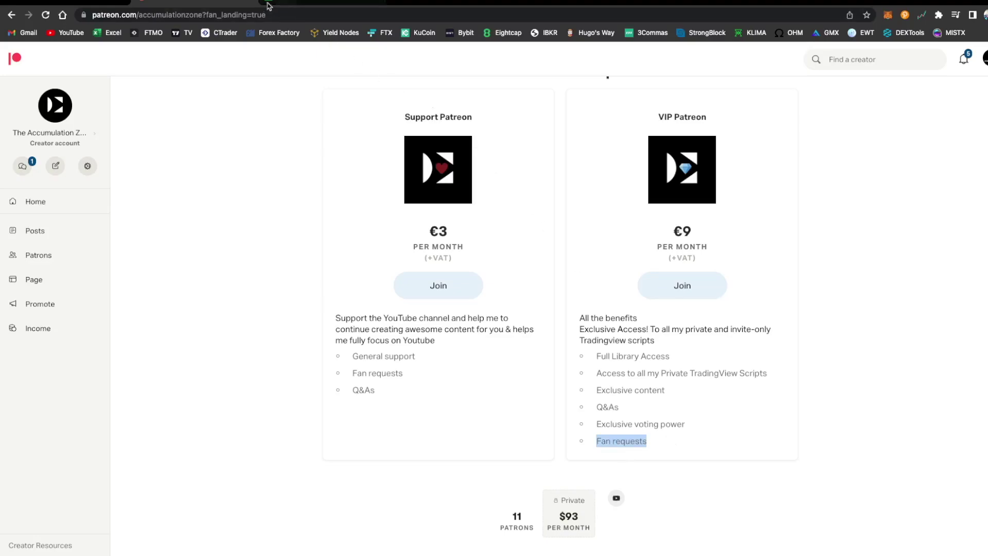
pyautogui.click(309, 4)
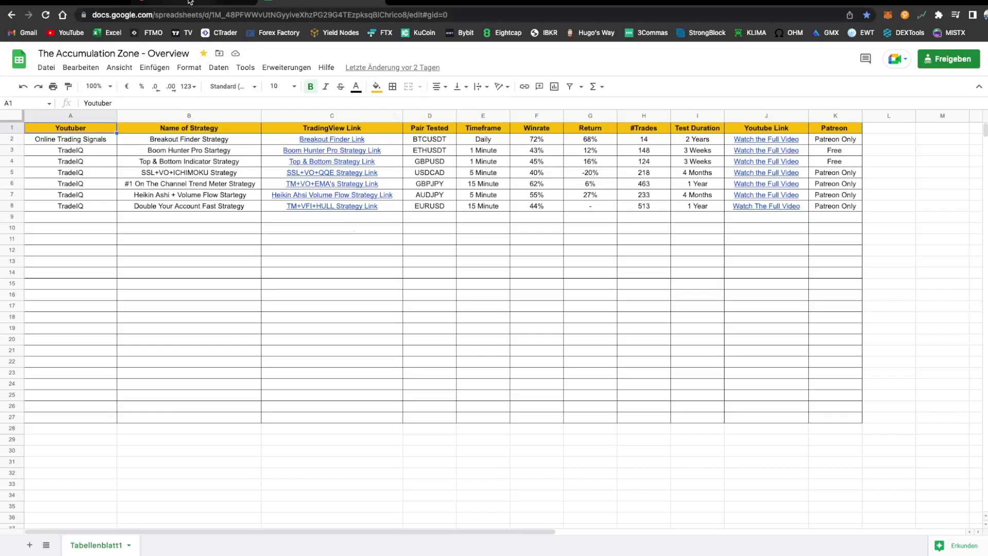
# Select the strategy table A2:L8, then follow the Boom Hunter Pro Strategy link in C3
pyautogui.click(137, 251)
pyautogui.click(63, 142)
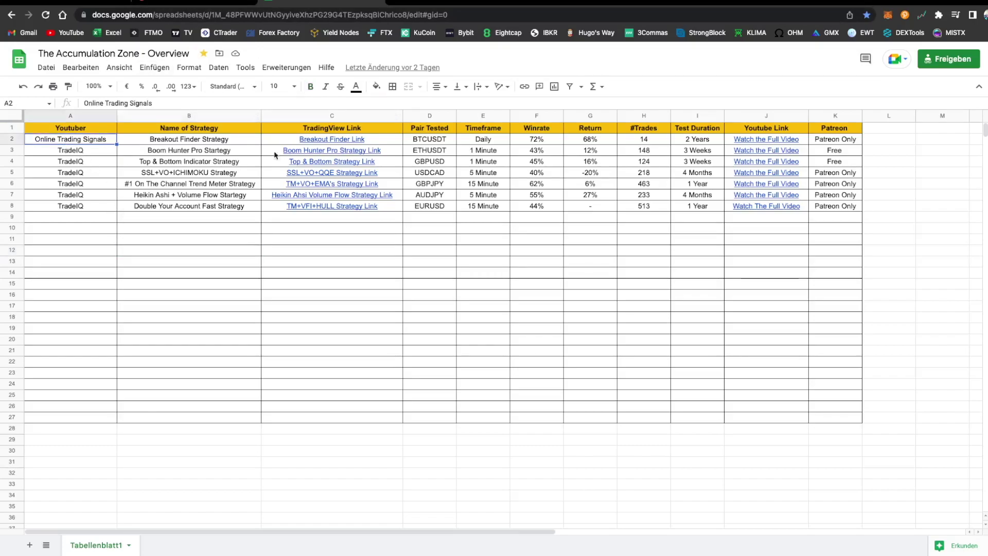
pyautogui.keyDown('shift'); pyautogui.click(885, 210); pyautogui.keyUp('shift')
pyautogui.click(854, 283)
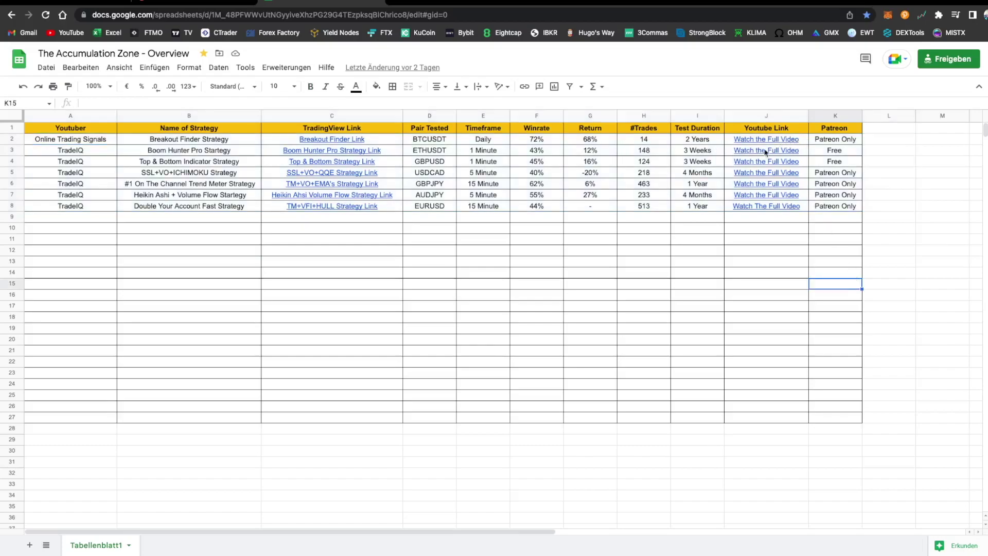
pyautogui.click(926, 143)
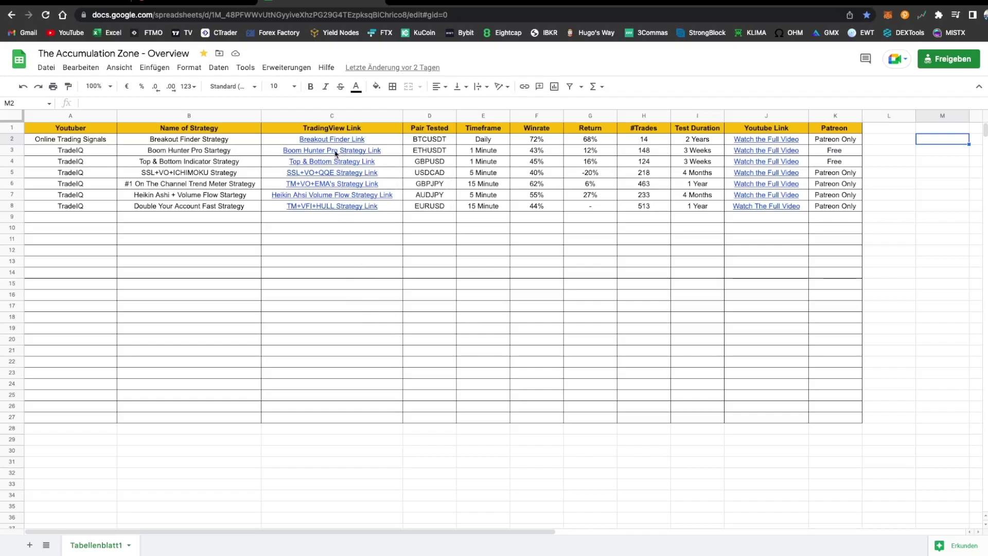
pyautogui.click(336, 153)
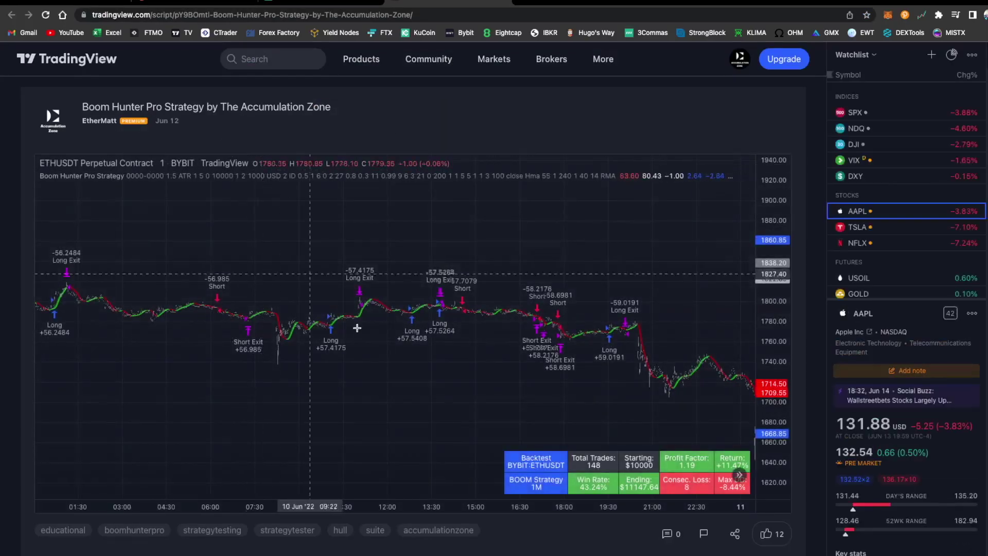
# Scroll to the Protected script box and add Boom Hunter Pro Strategy to favorite indicators
pyautogui.scroll(-15, 359, 326)
pyautogui.scroll(-5, 405, 386)
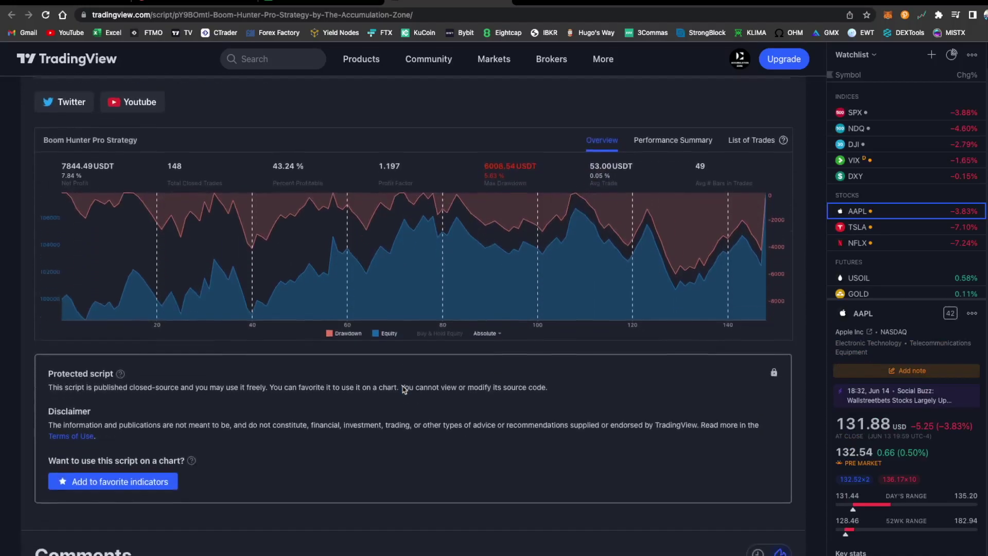
pyautogui.click(135, 412)
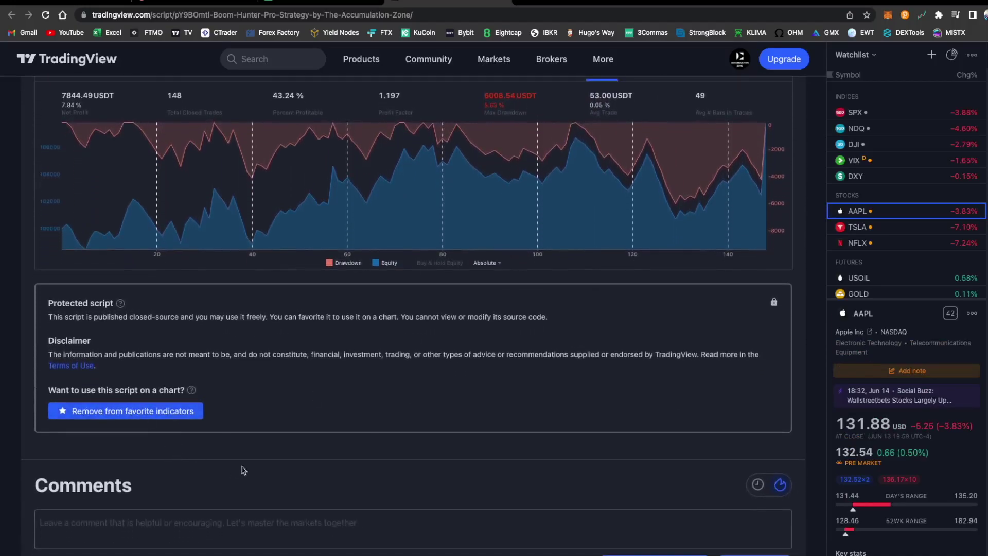